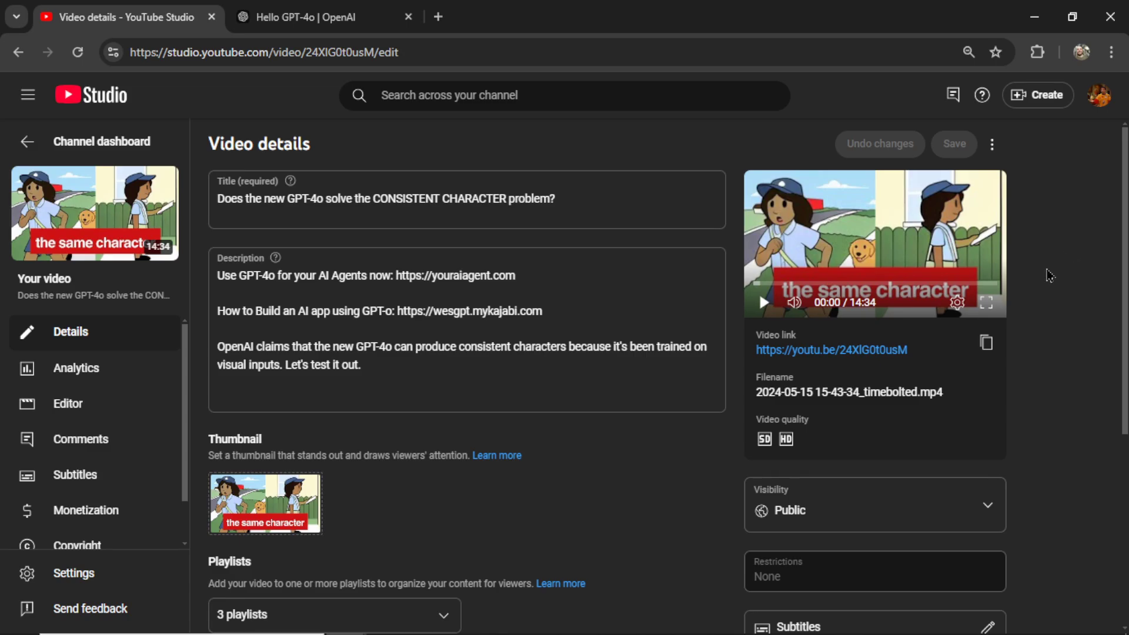
# Switch to the Hello GPT-4o OpenAI page showing the Geary the robot character sample
pyautogui.hotkey('ctrl', 'Tab')
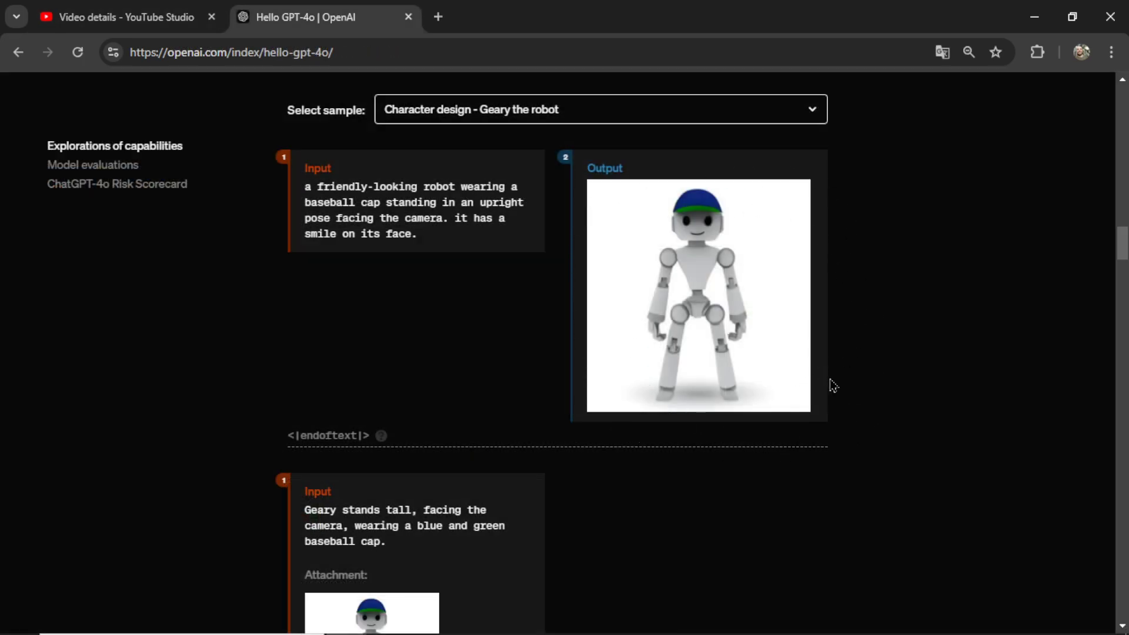
# Expand the full Geary robot sample and review its cooking, violin and bicycle scenes
pyautogui.scroll(-10, 835, 391)
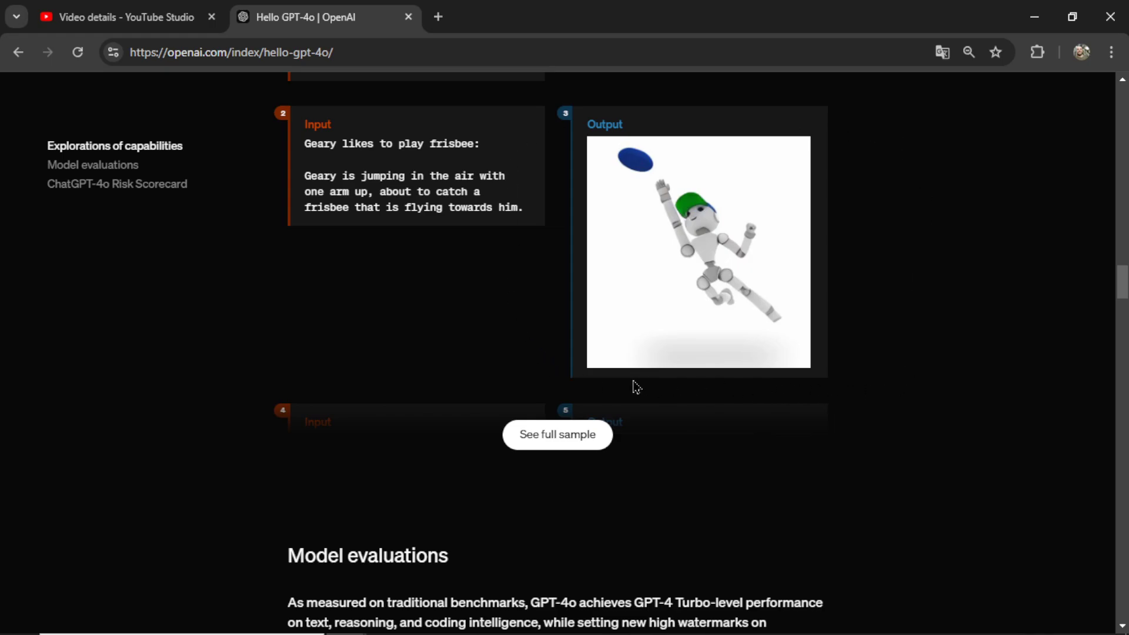
pyautogui.click(609, 433)
pyautogui.scroll(-3, 842, 479)
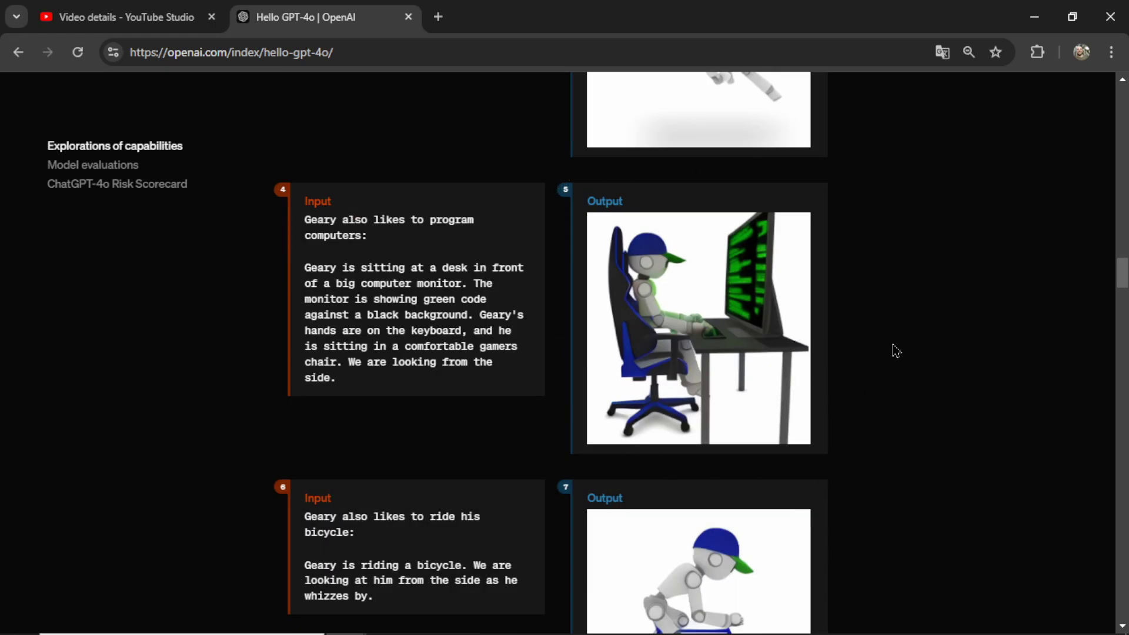
pyautogui.scroll(-5, 588, 421)
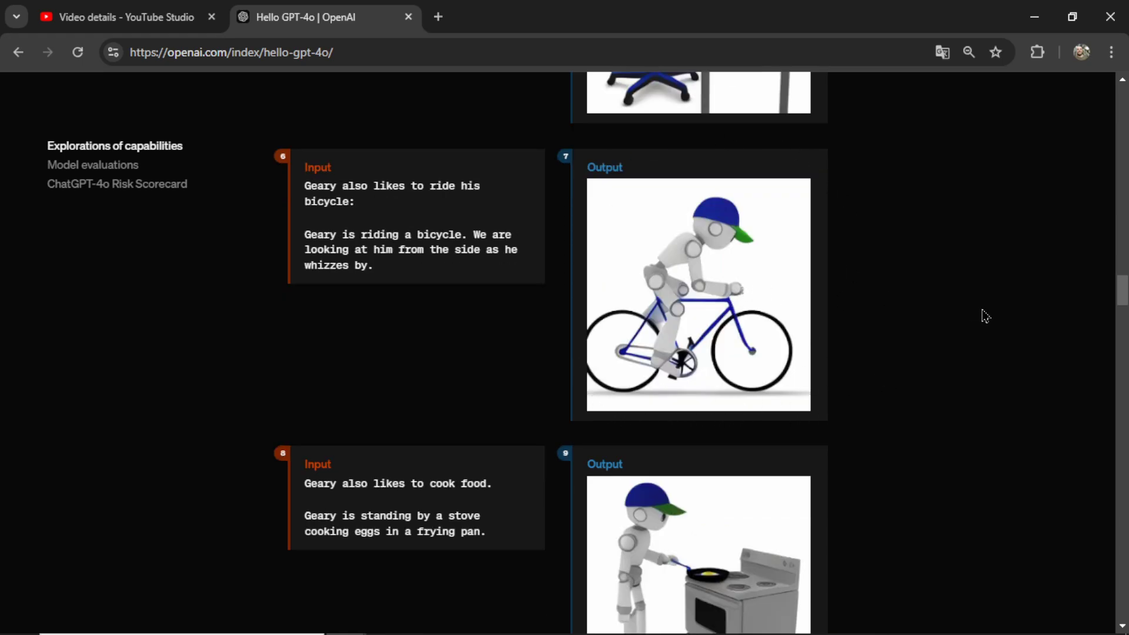
pyautogui.scroll(-4, 940, 388)
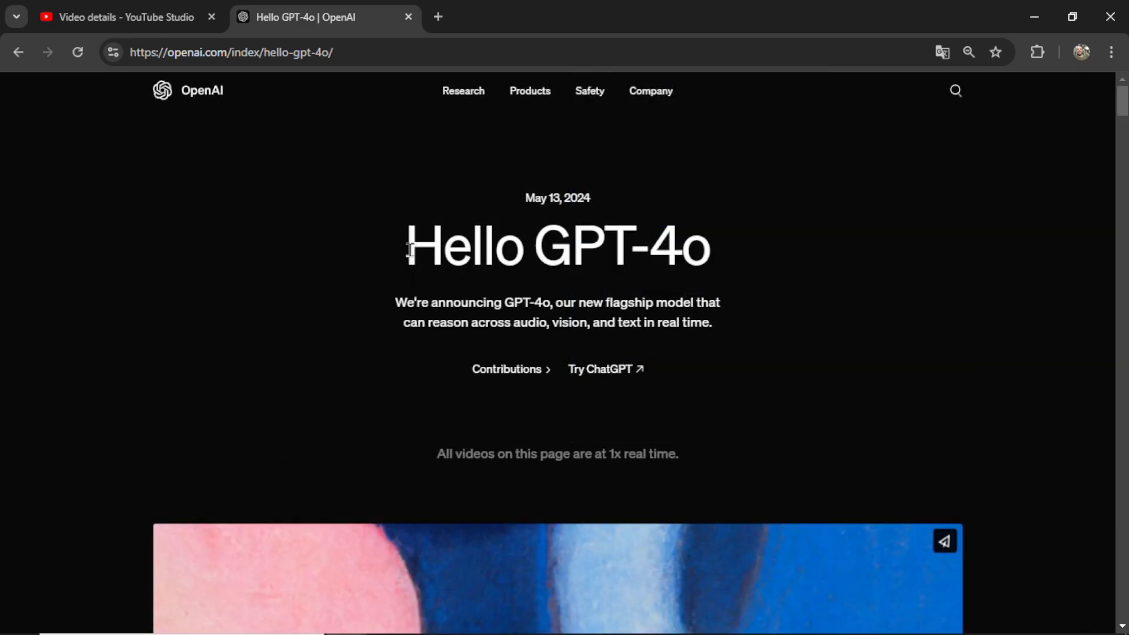
pyautogui.moveTo(406, 244); pyautogui.dragTo(784, 253)
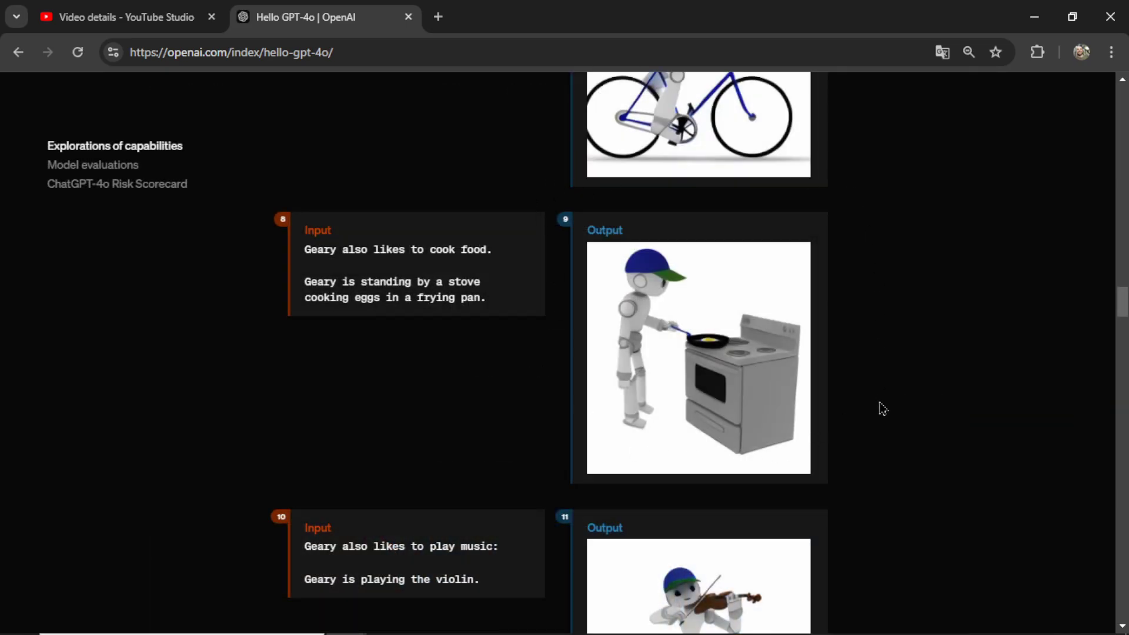
pyautogui.scroll(-3, 880, 408)
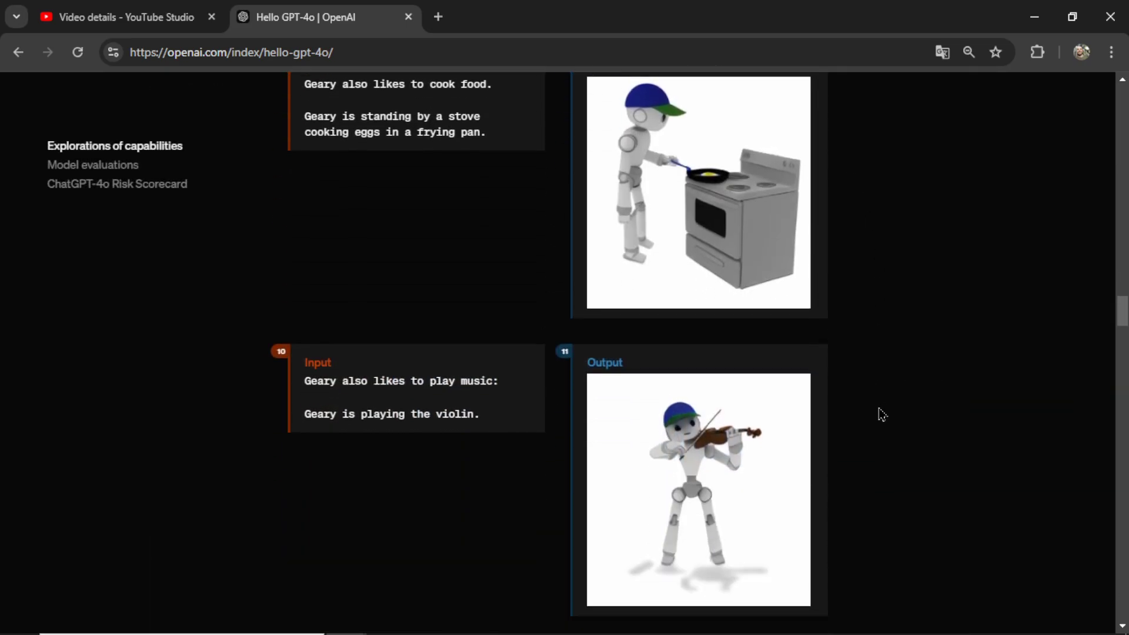
pyautogui.scroll(-2, 880, 413)
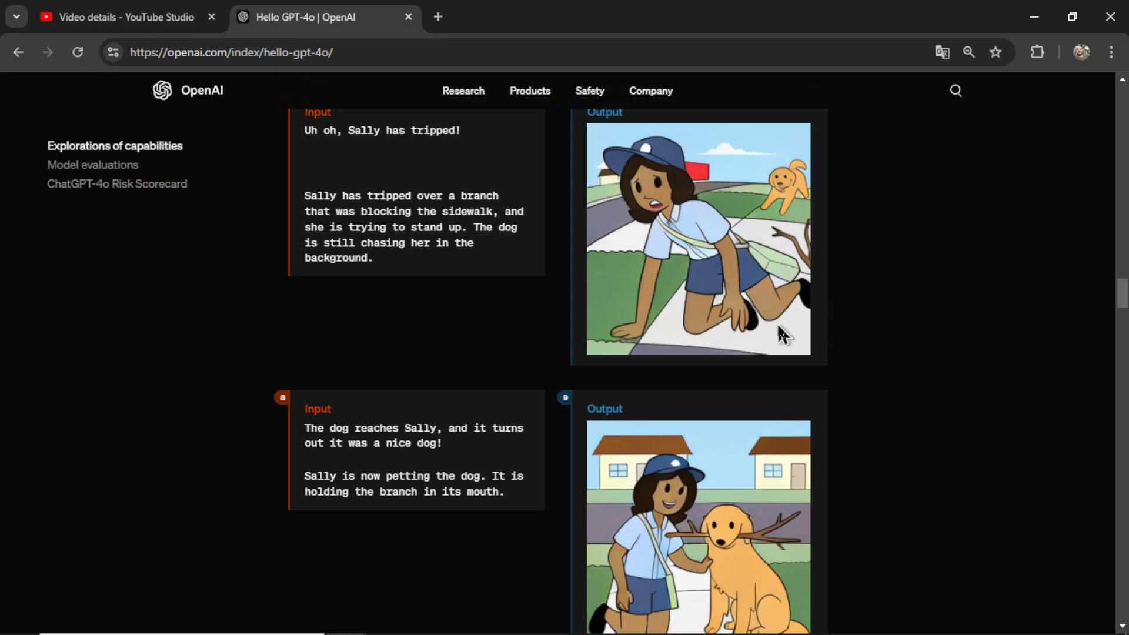
# Review the Sally mail-carrier panels, then close the Hello GPT-4o page
pyautogui.scroll(-4, 865, 351)
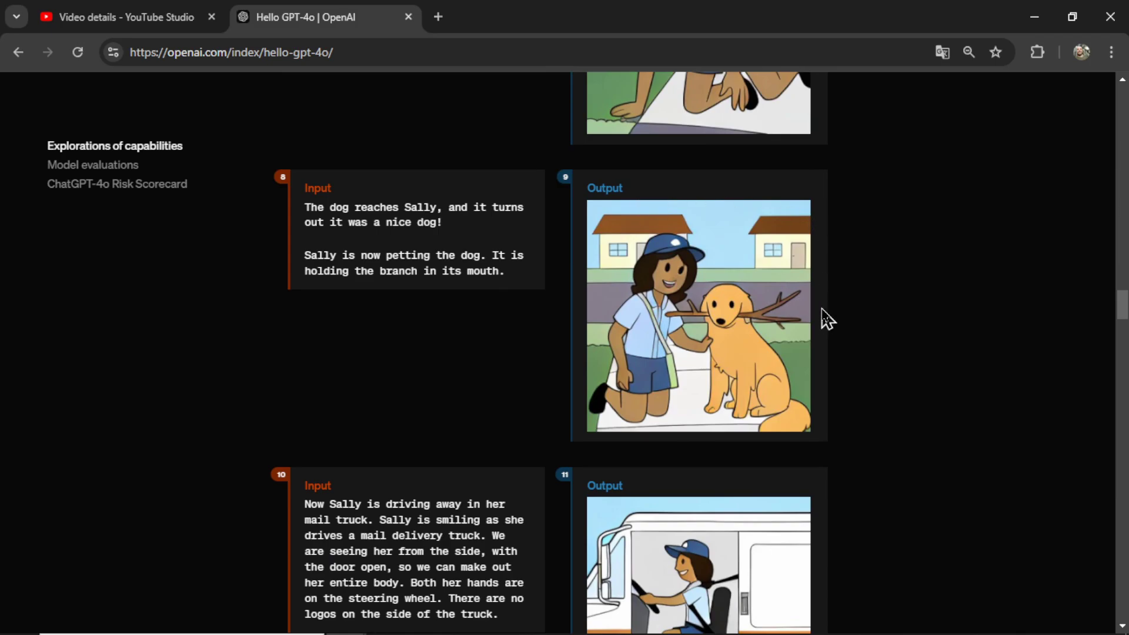
pyautogui.scroll(-4, 829, 318)
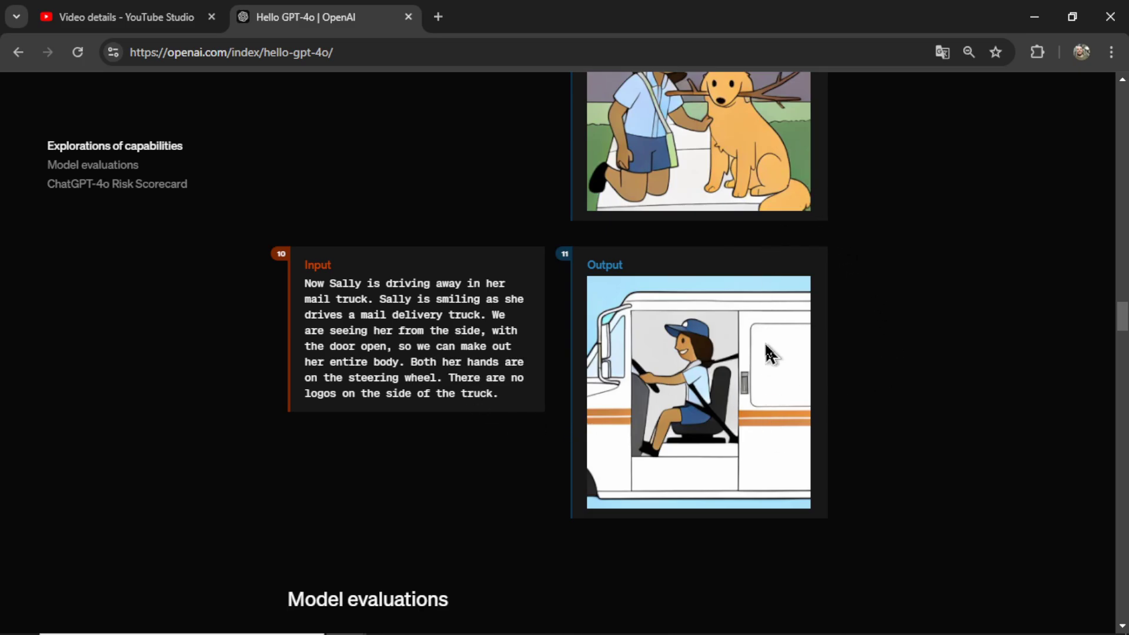
pyautogui.hotkey('ctrl', 'w')
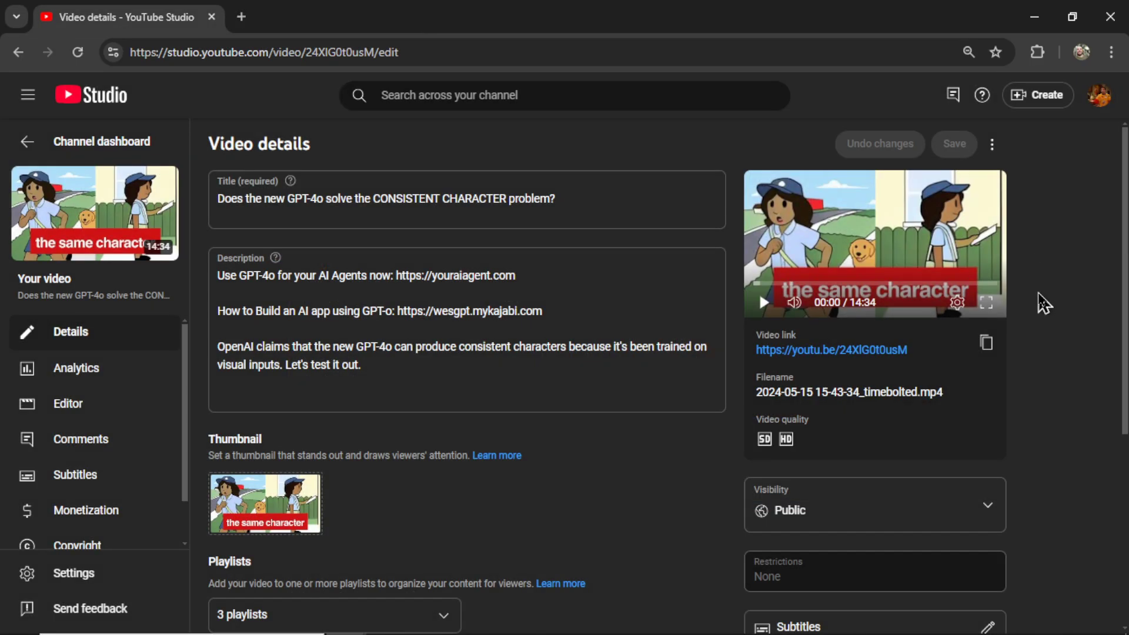
# Close YouTube Studio, leaving the Google Images results for 'children's book' showing
pyautogui.hotkey('ctrl', 'w')
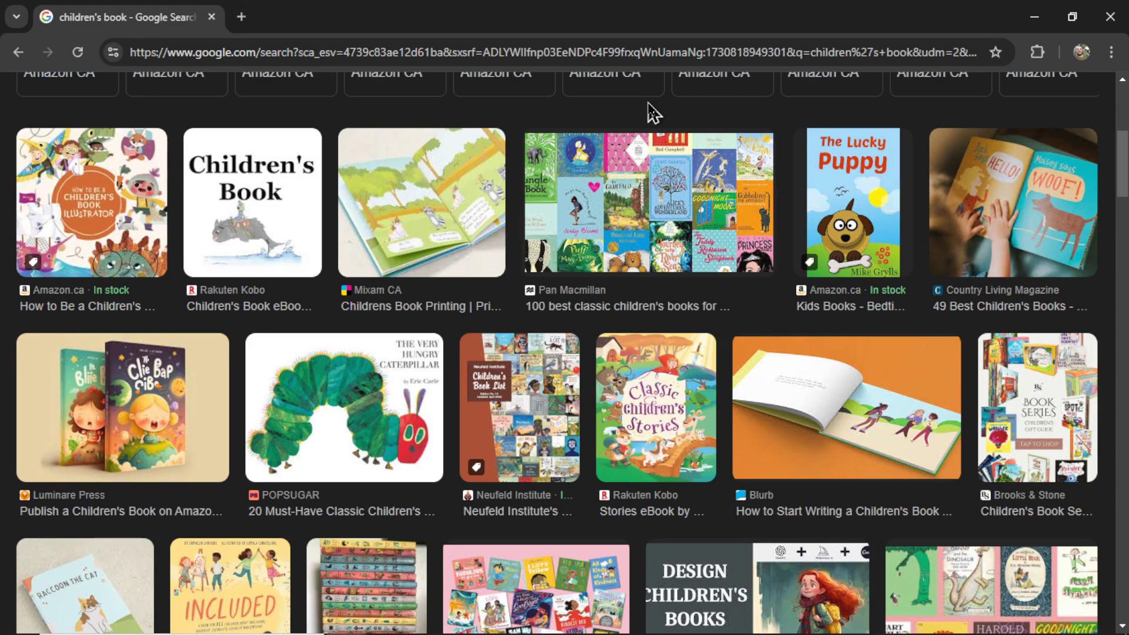
# Return to the Reddit post 'Character Consistency achieved??' and highlight its title
pyautogui.hotkey('alt', 'Left')
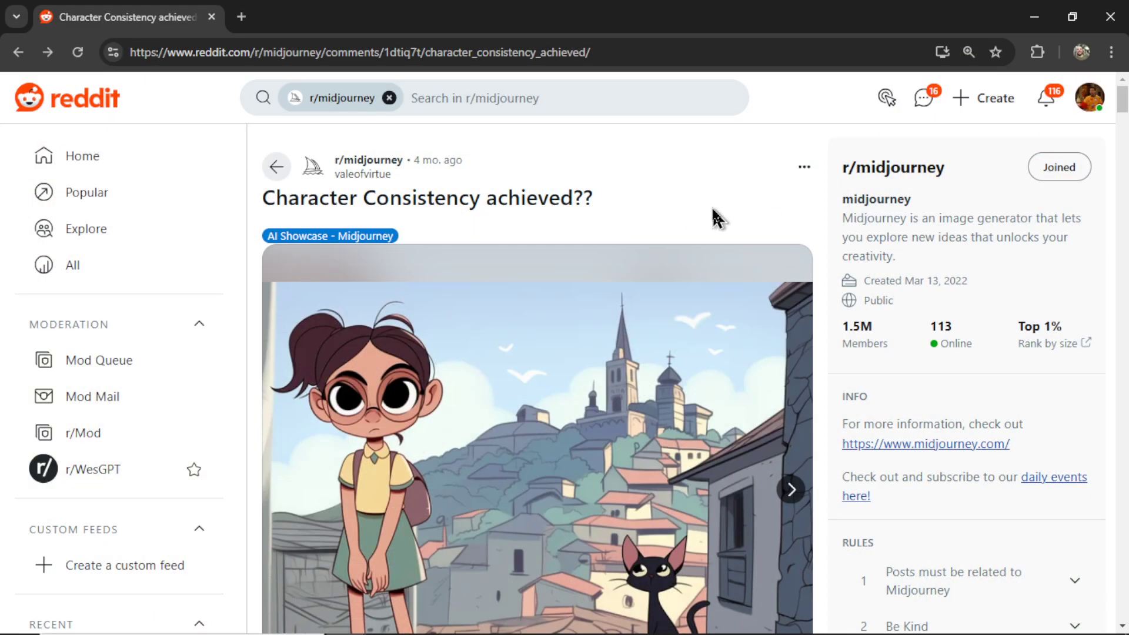
pyautogui.moveTo(596, 206); pyautogui.dragTo(265, 203)
pyautogui.scroll(-2, 830, 269)
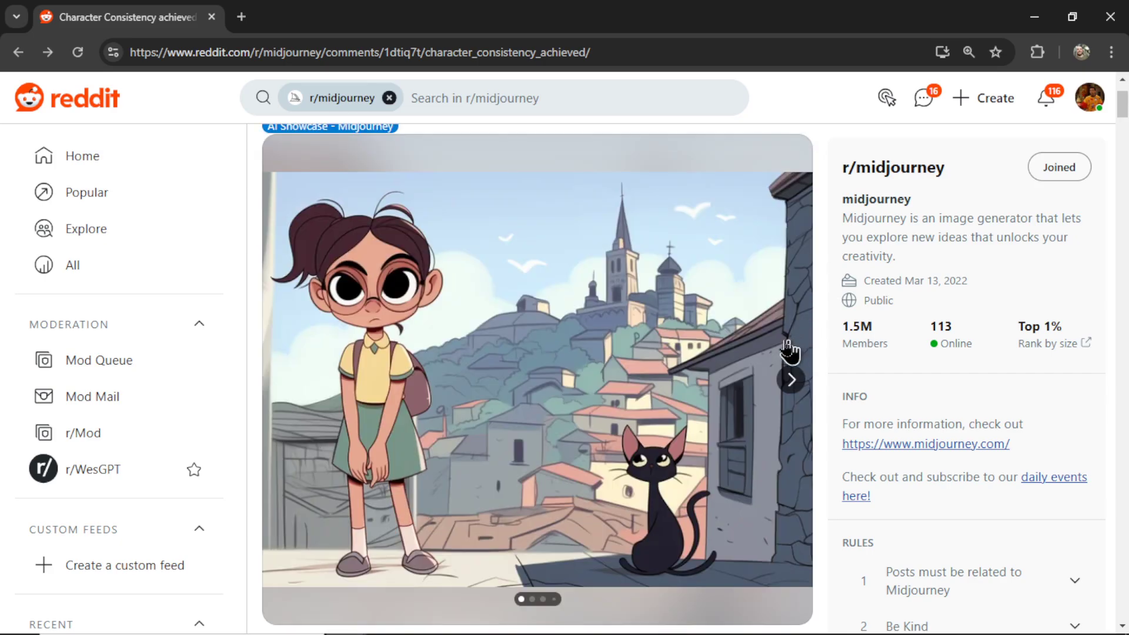
pyautogui.scroll(2, 461, 229)
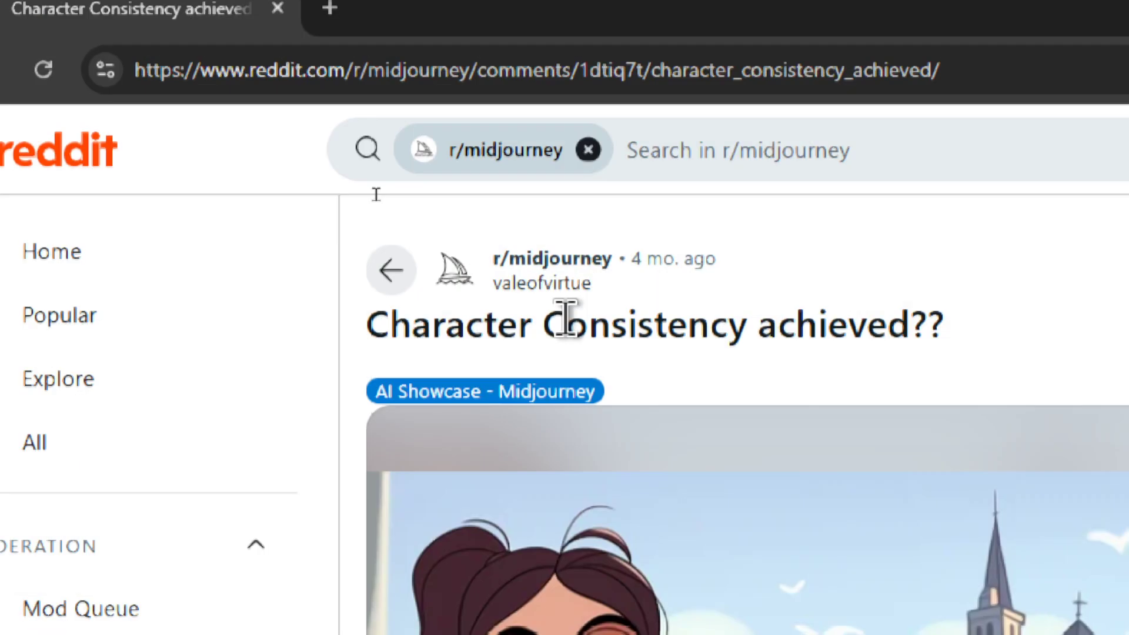
pyautogui.scroll(-2, 747, 276)
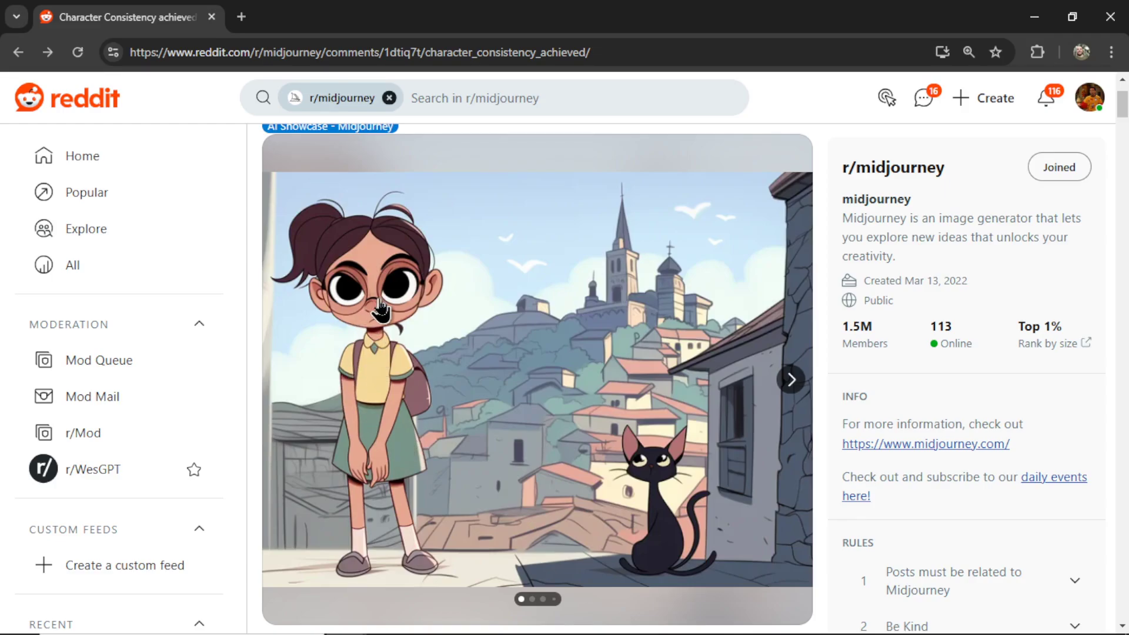
# Page through the carousel's same-character images, from the girl by the house to the boy on a cliff
pyautogui.click(791, 379)
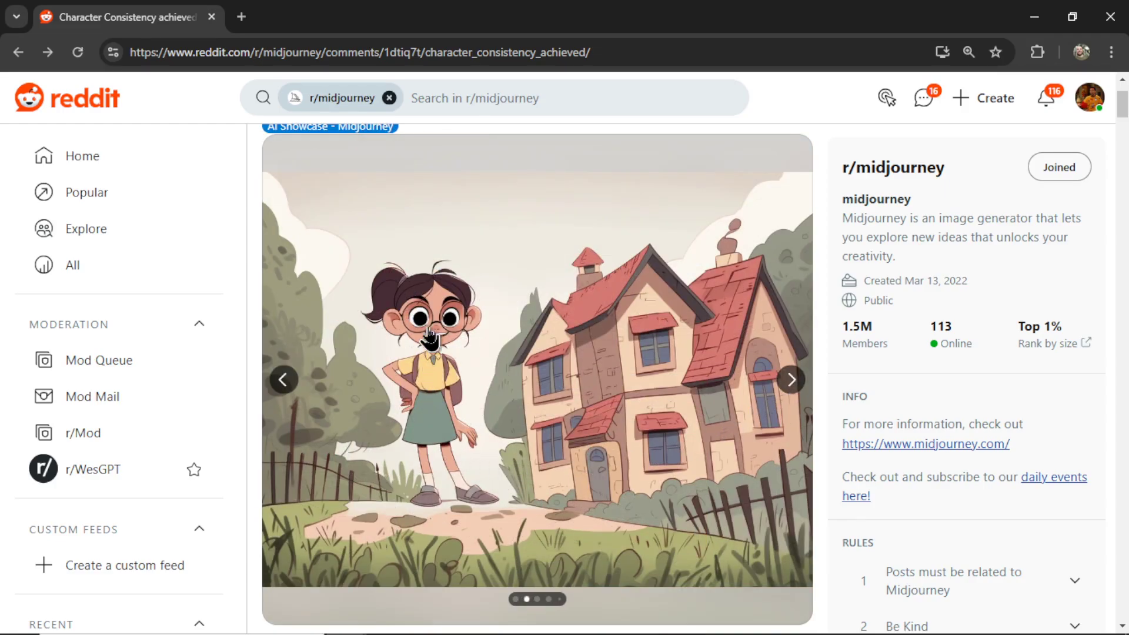
pyautogui.click(791, 380)
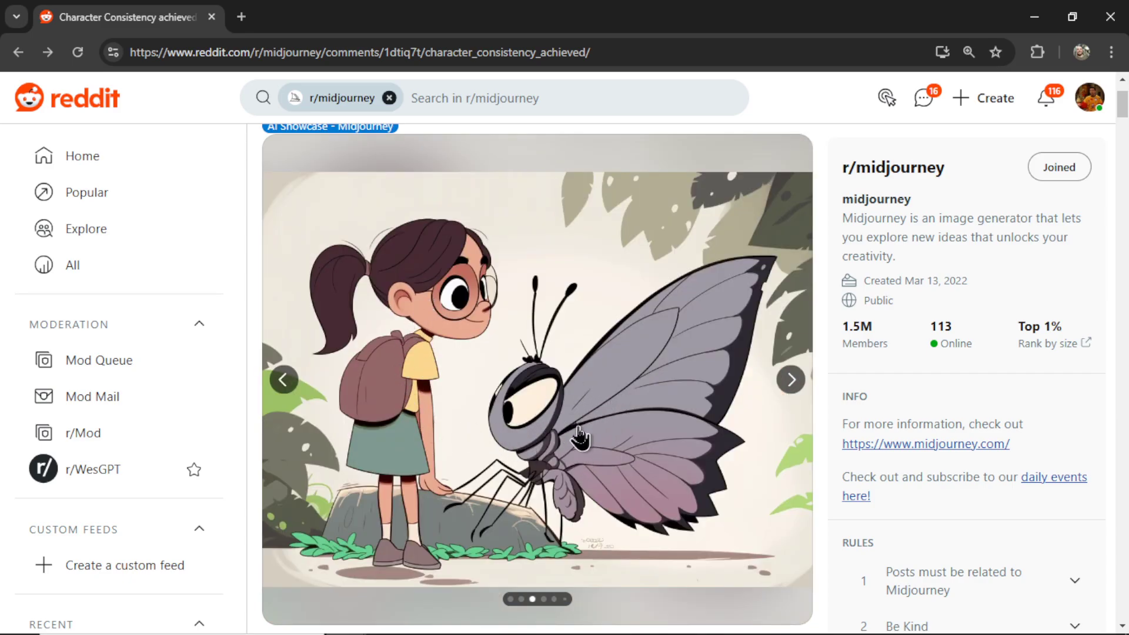
pyautogui.click(790, 379)
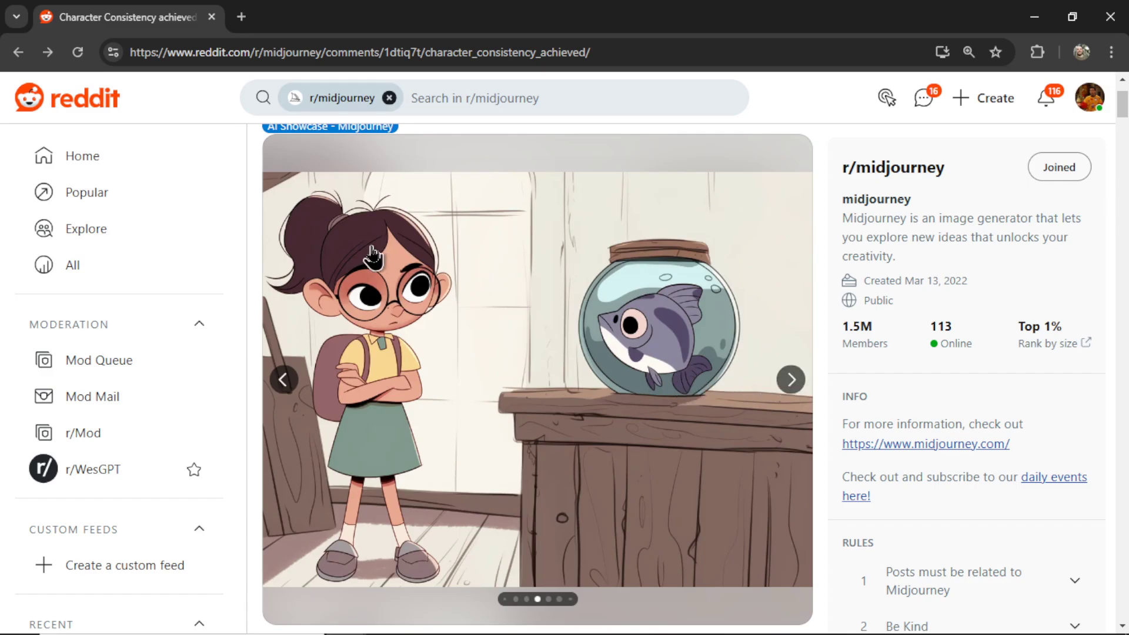
pyautogui.press('Right')
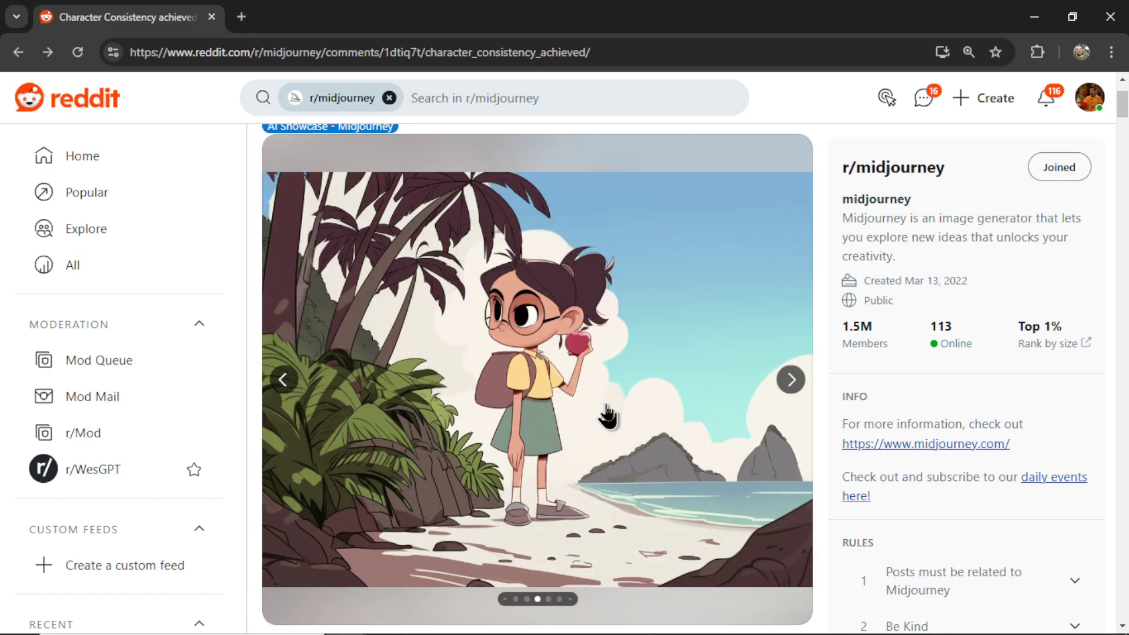
pyautogui.click(791, 379)
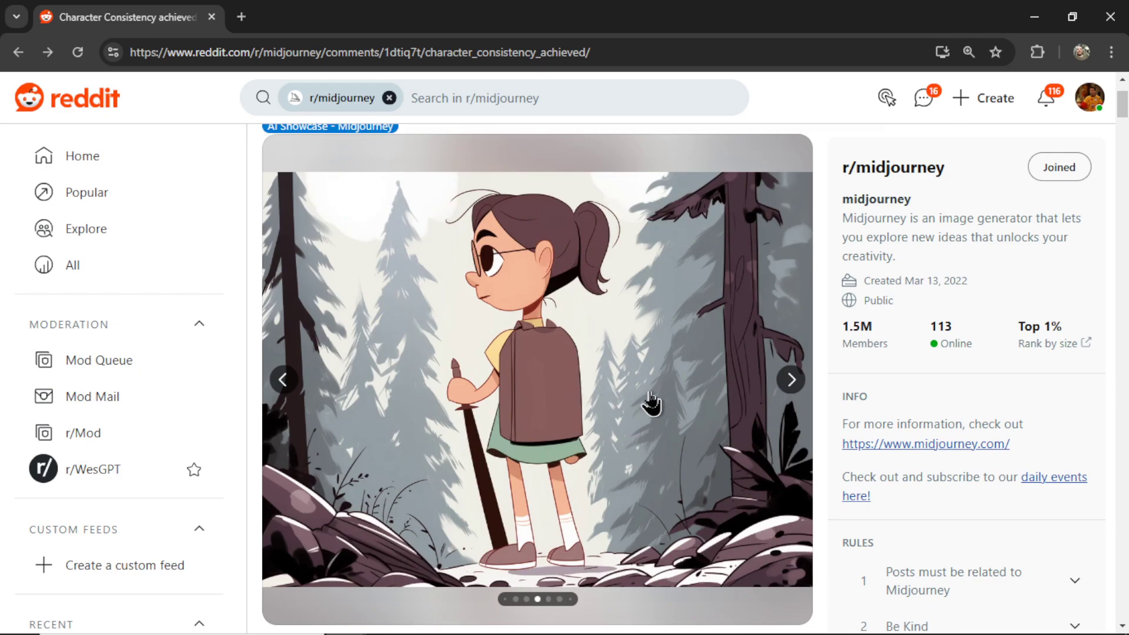
pyautogui.press('Right')
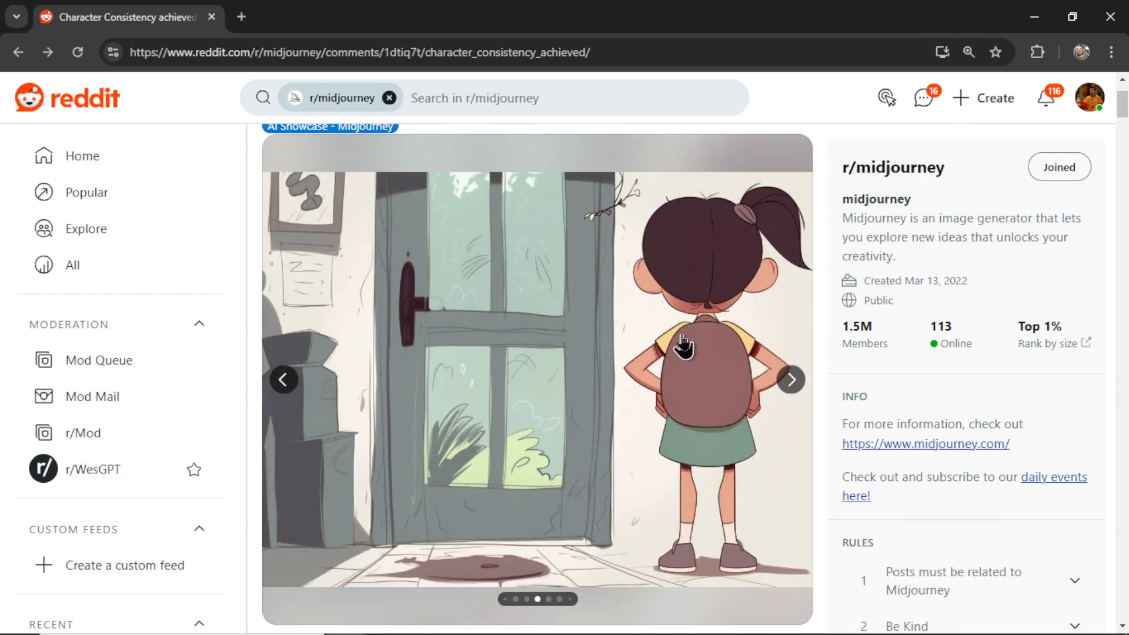
pyautogui.click(791, 379)
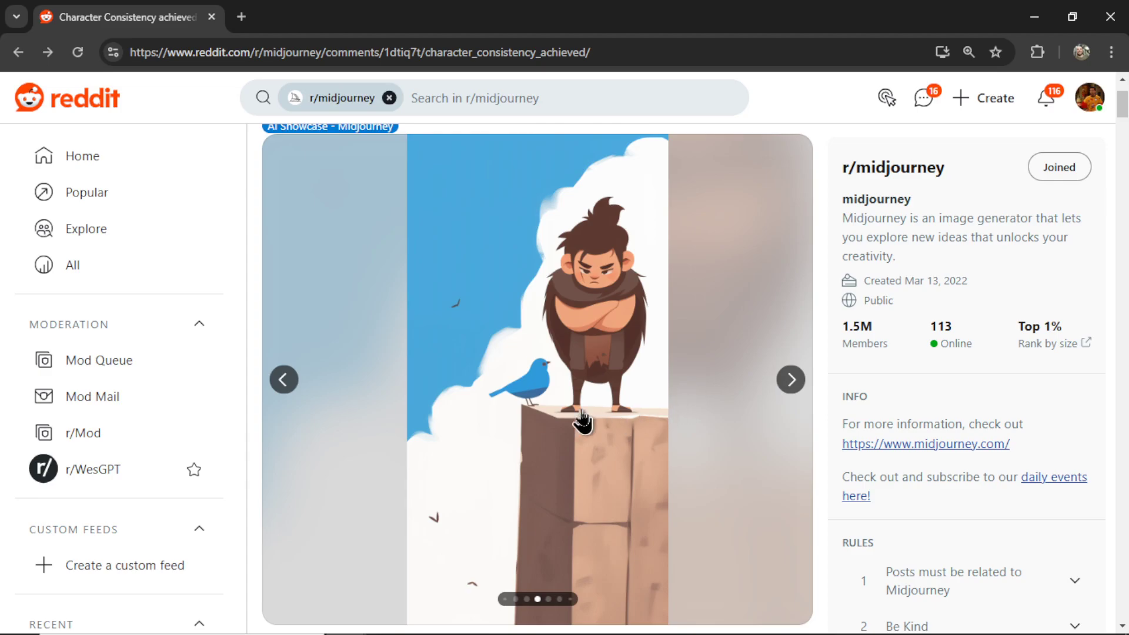
pyautogui.press('Right')
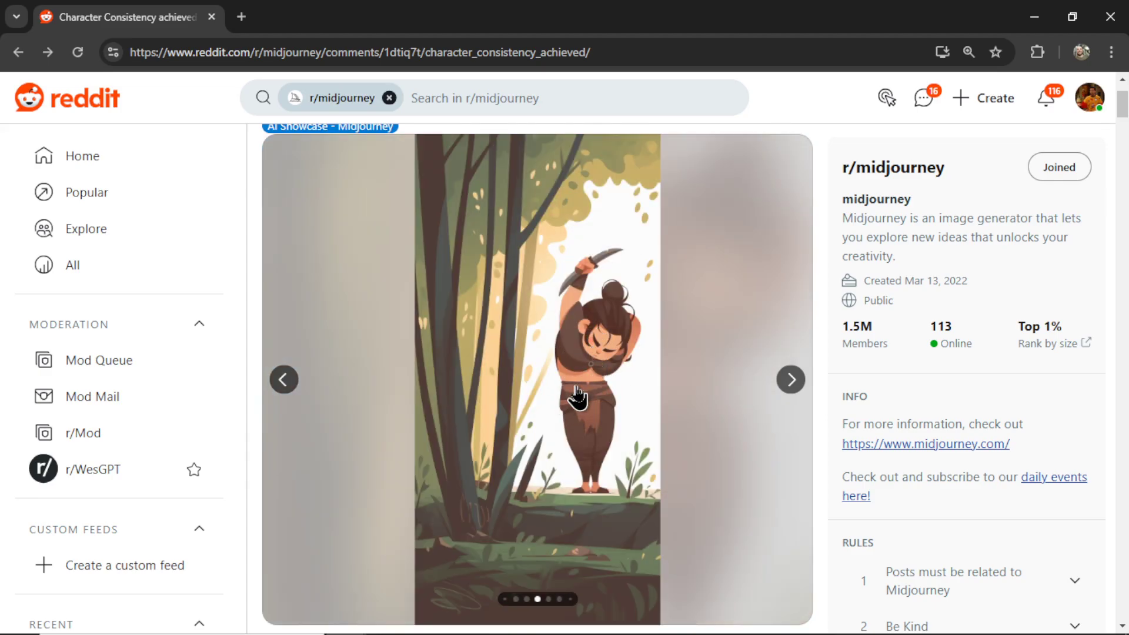
pyautogui.click(790, 379)
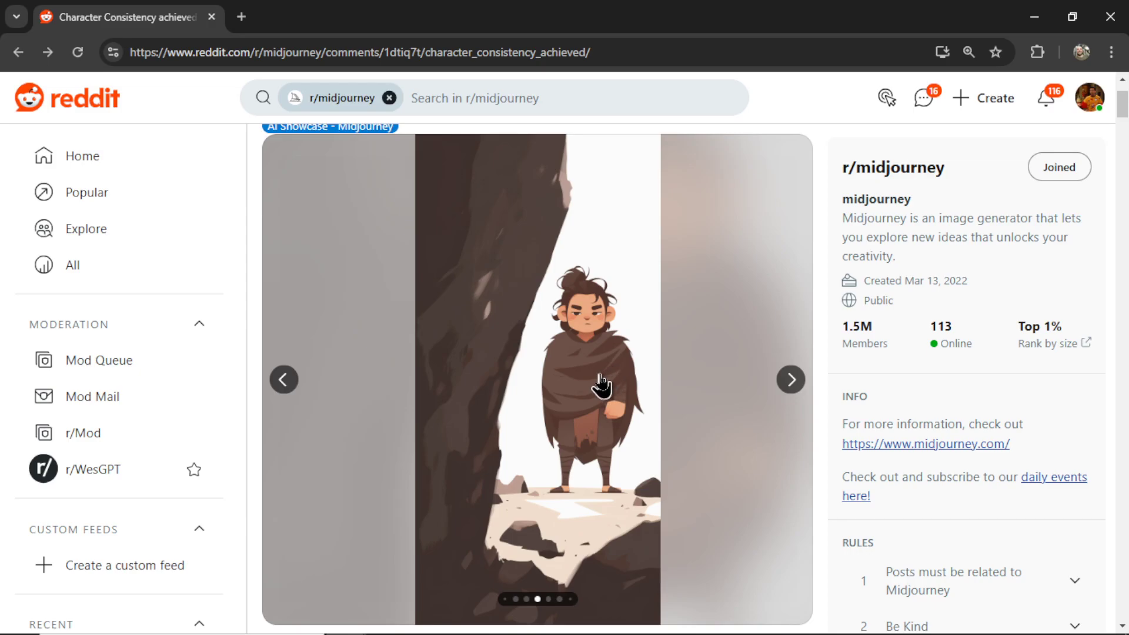
pyautogui.click(791, 379)
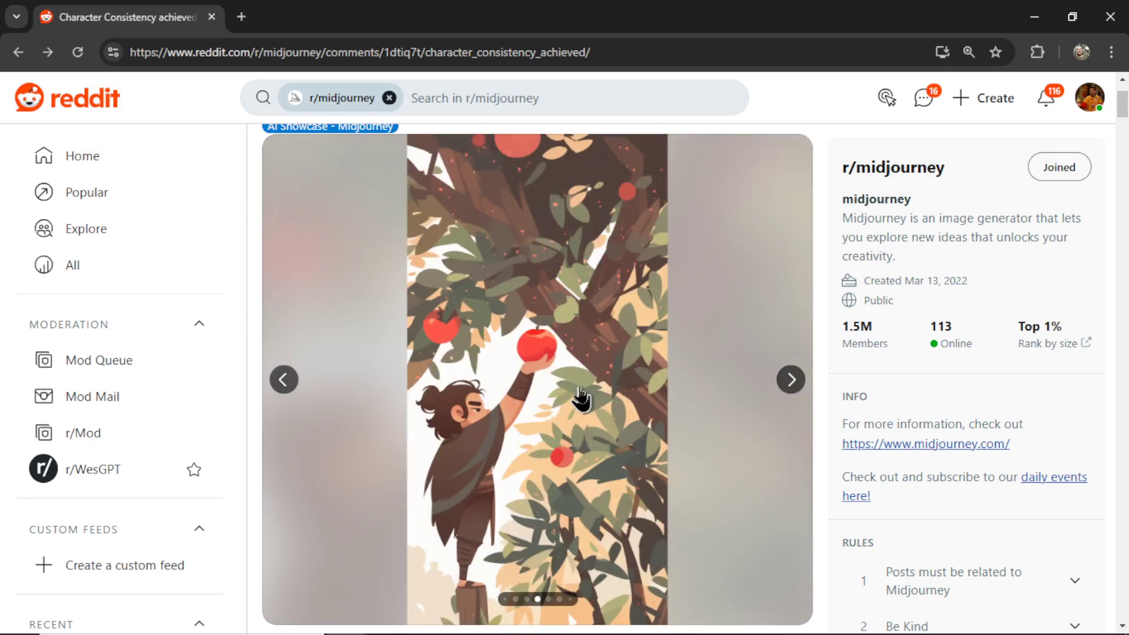
pyautogui.click(791, 379)
pyautogui.click(791, 380)
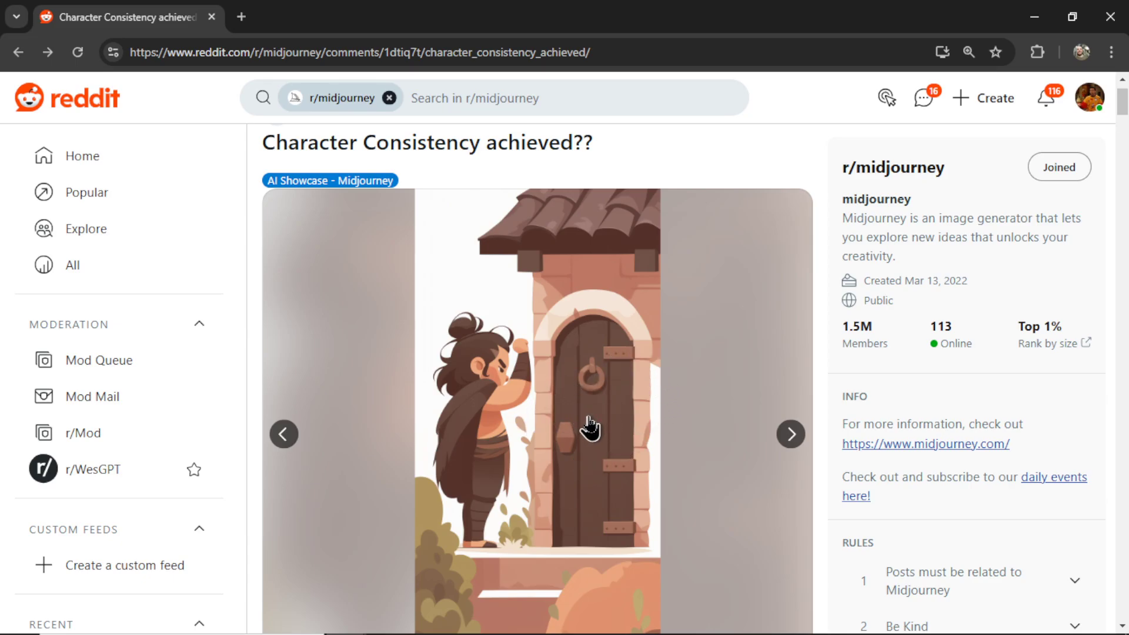
# Open the commenter's docs.midjourney.com Character Reference link
pyautogui.scroll(-7, 601, 413)
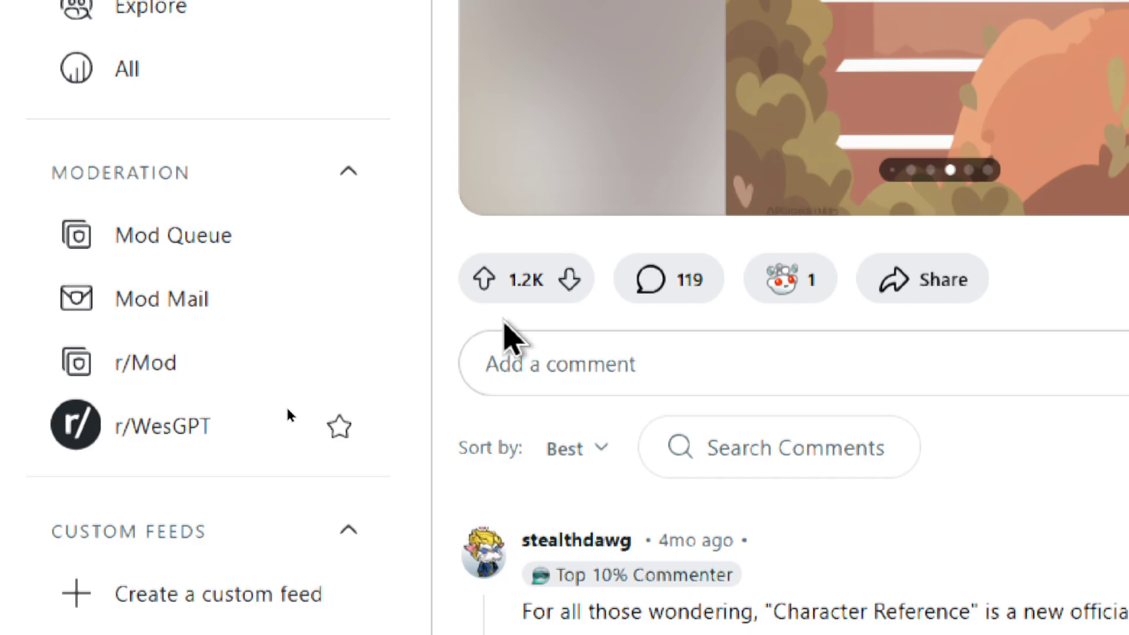
pyautogui.scroll(-4, 506, 336)
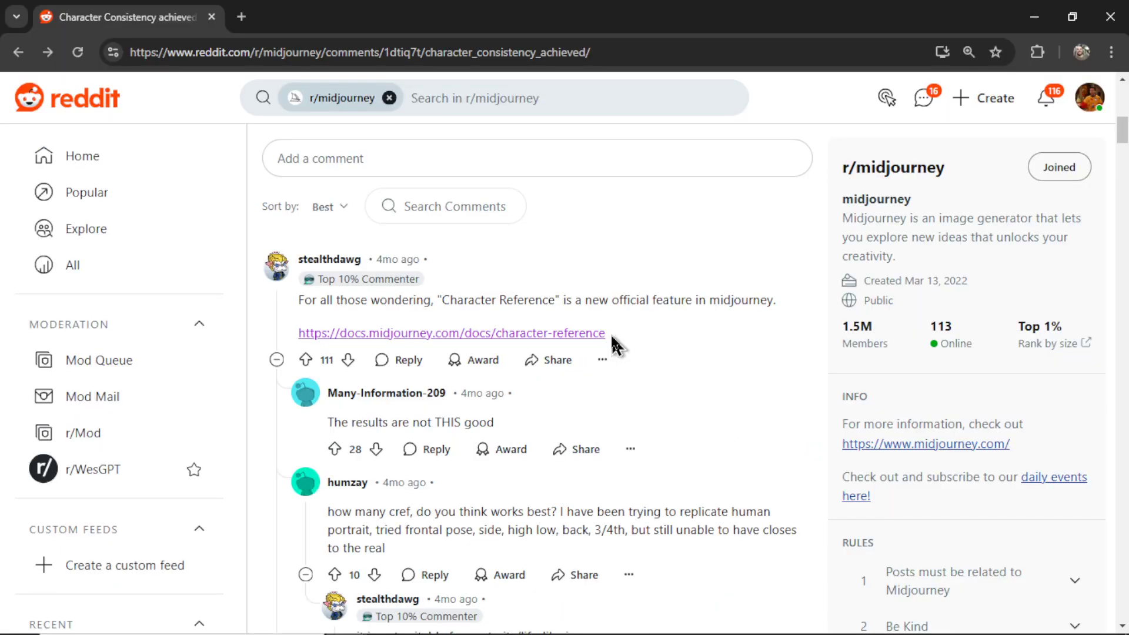
pyautogui.moveTo(606, 333); pyautogui.dragTo(300, 334)
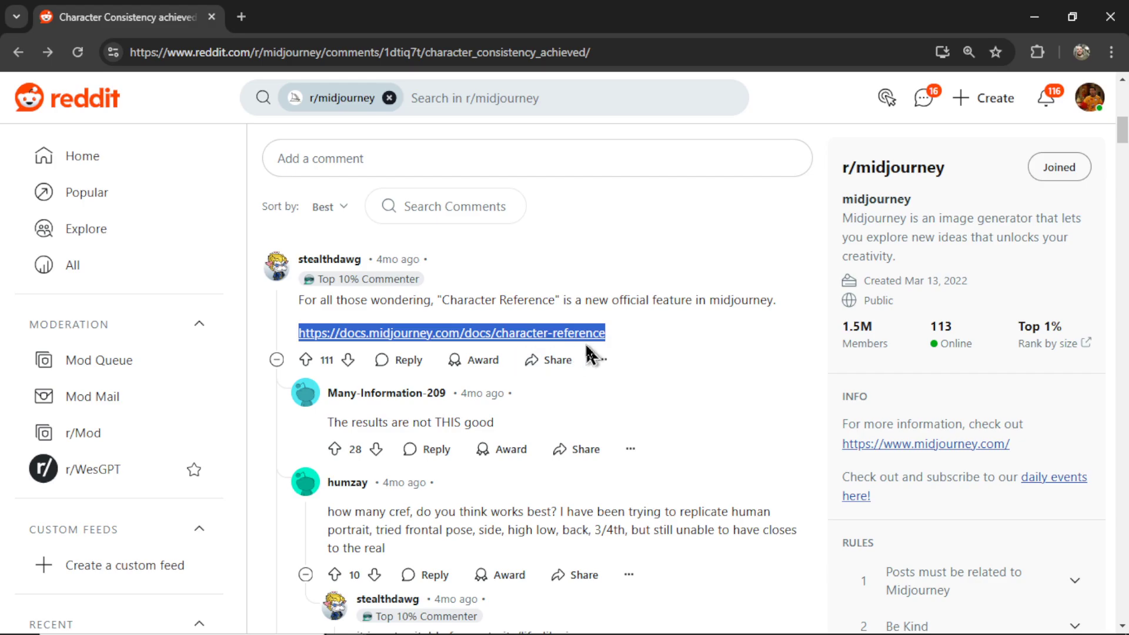
pyautogui.press('Return')
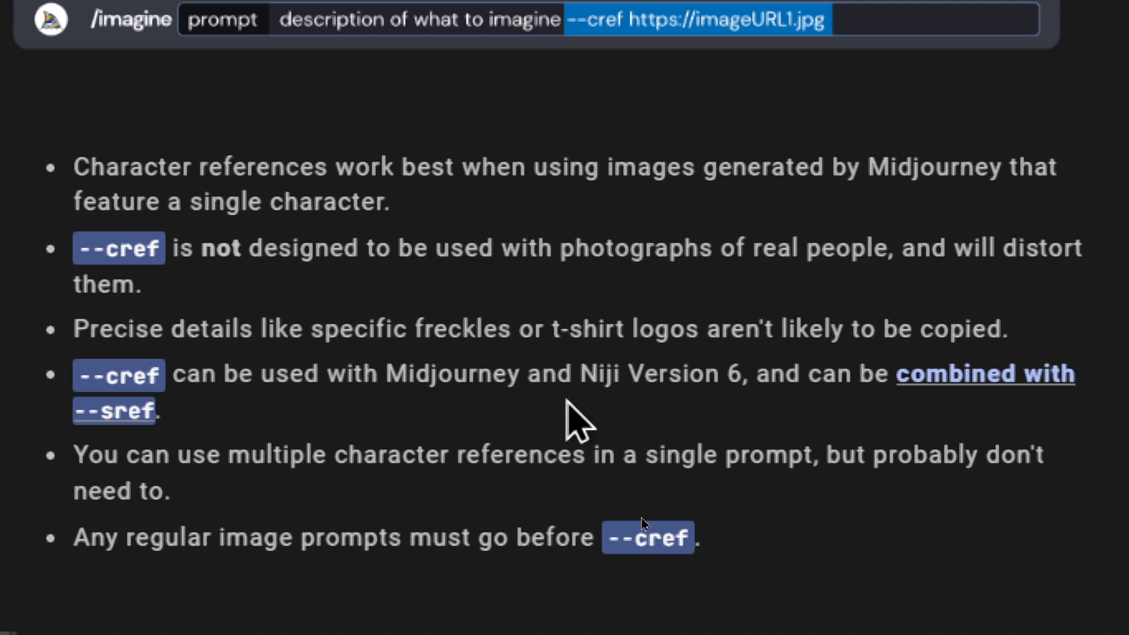
# Scroll the Character Reference page down to the Examples with the BlueHairGuy.png reference
pyautogui.scroll(-2, 568, 405)
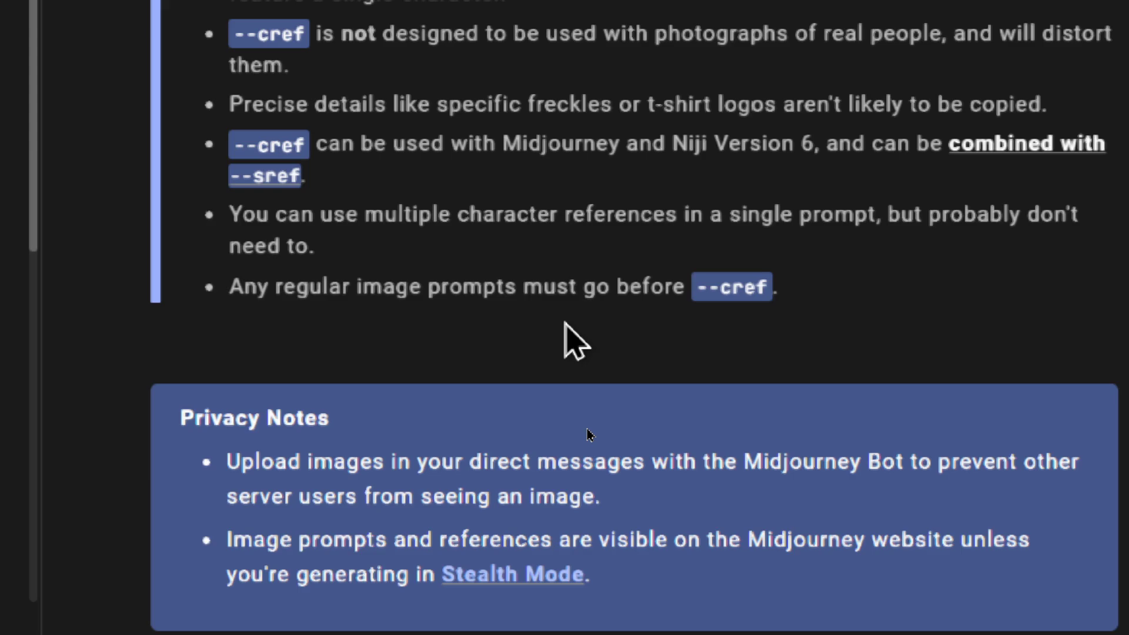
pyautogui.scroll(7, 564, 324)
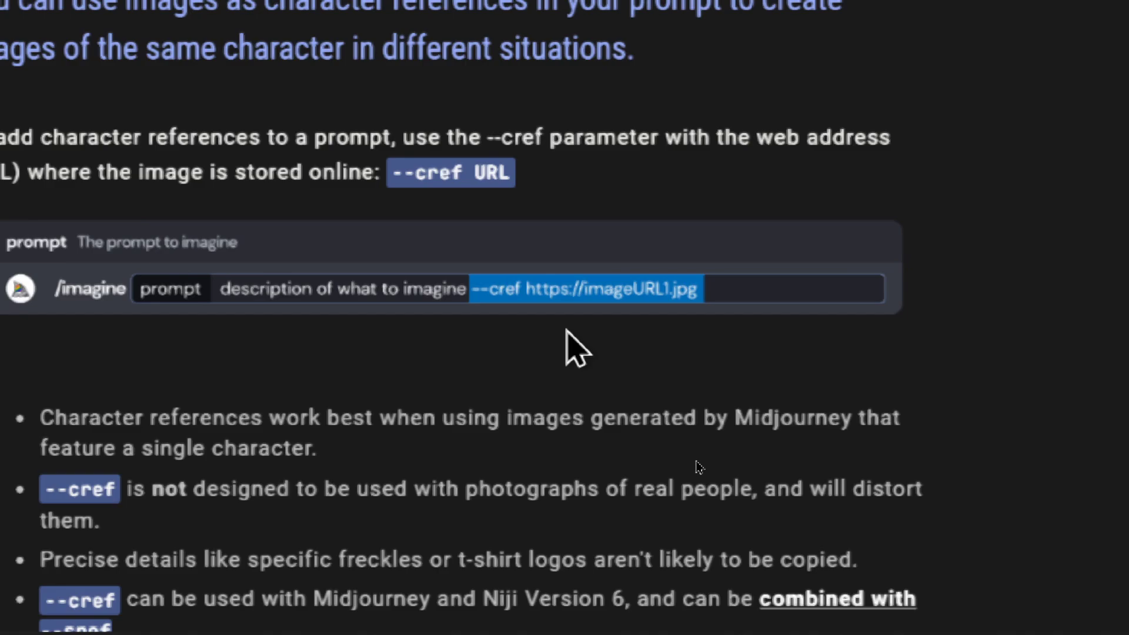
pyautogui.scroll(-10, 577, 350)
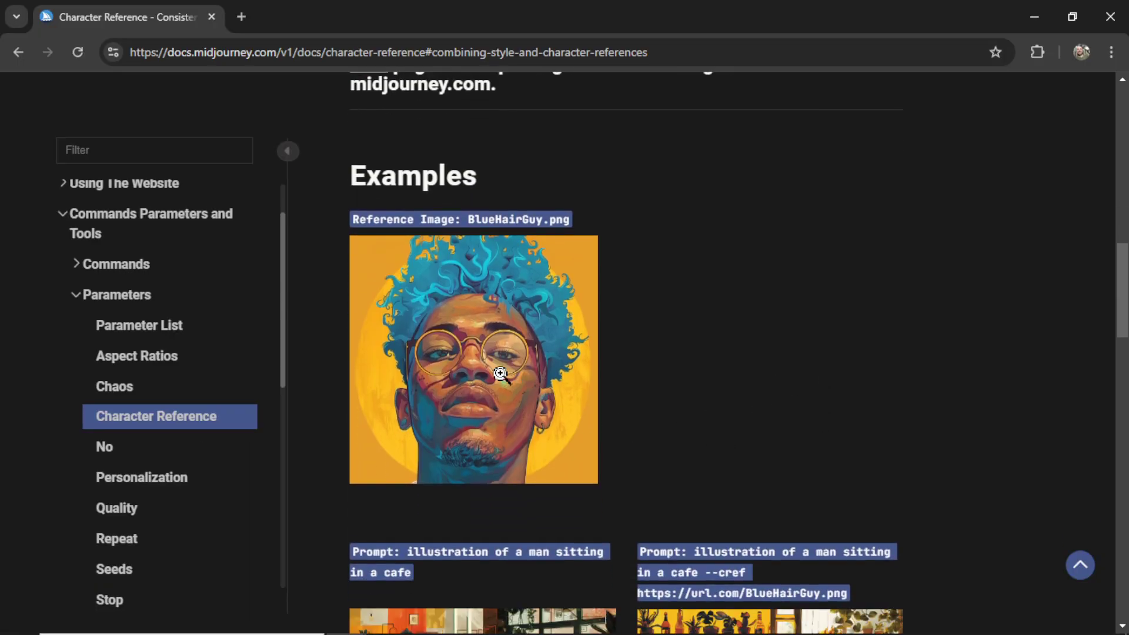
# Enlarge the blue-haired man reference portrait and the plain café results, then close the viewer
pyautogui.click(497, 372)
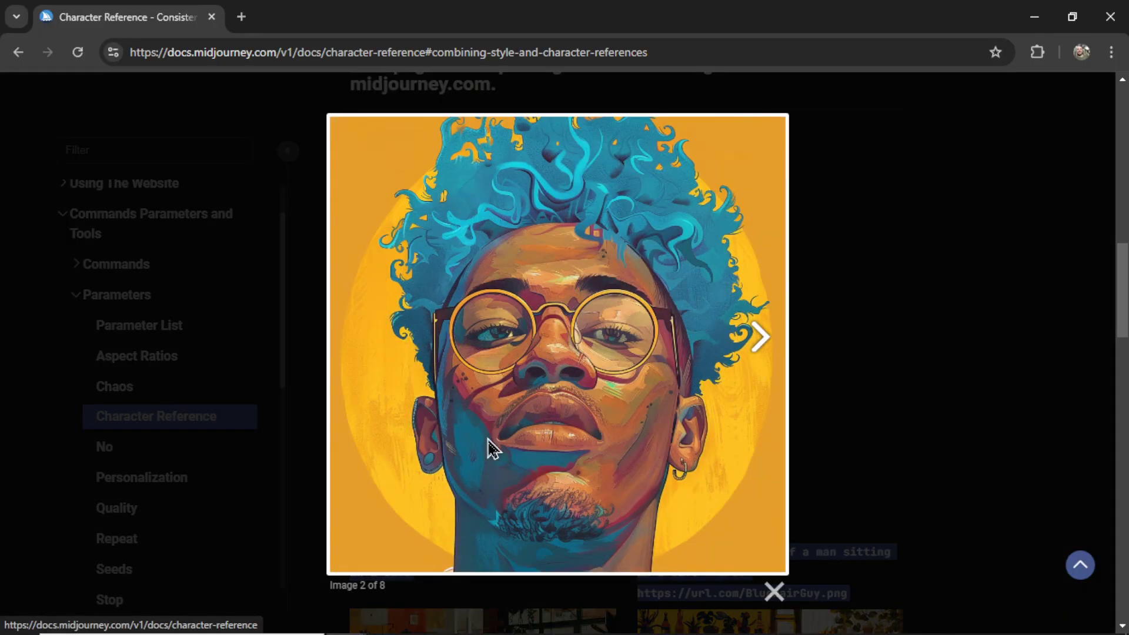
pyautogui.click(696, 484)
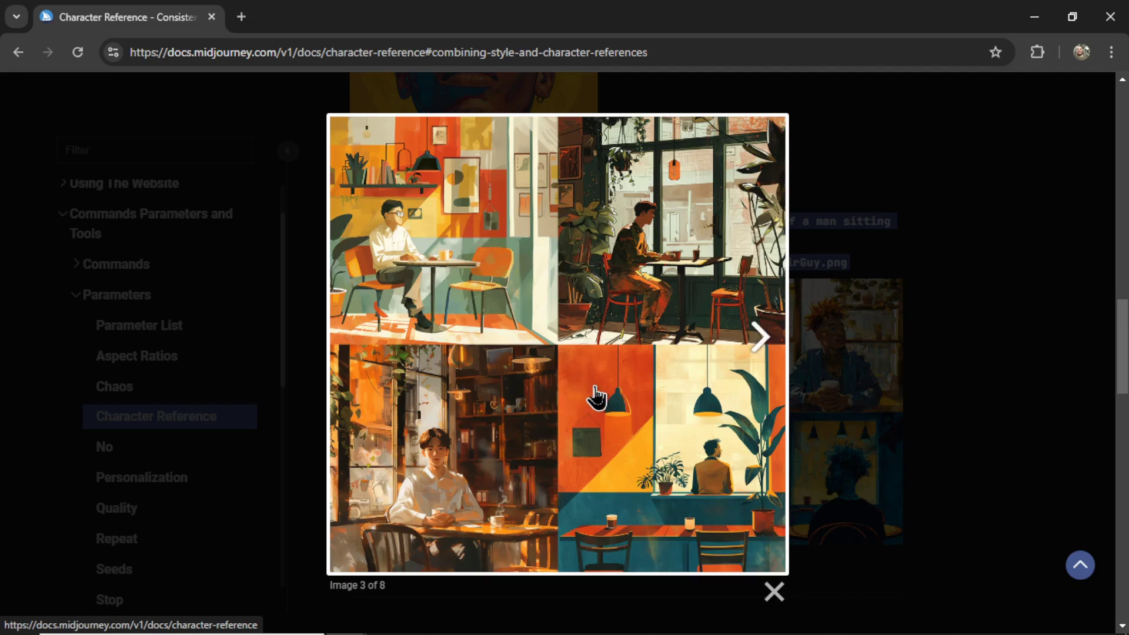
pyautogui.click(832, 412)
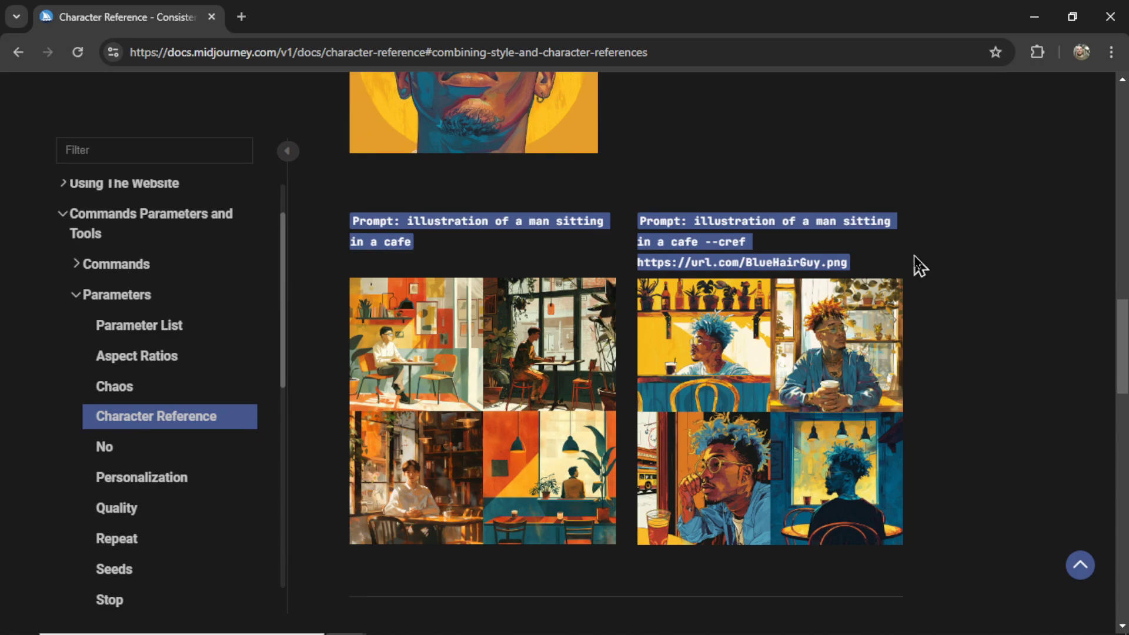
# Enlarge the --cref café results, then highlight the default --cw 100 and the --cw 0 values
pyautogui.scroll(4, 504, 222)
pyautogui.scroll(-5, 864, 388)
pyautogui.click(865, 388)
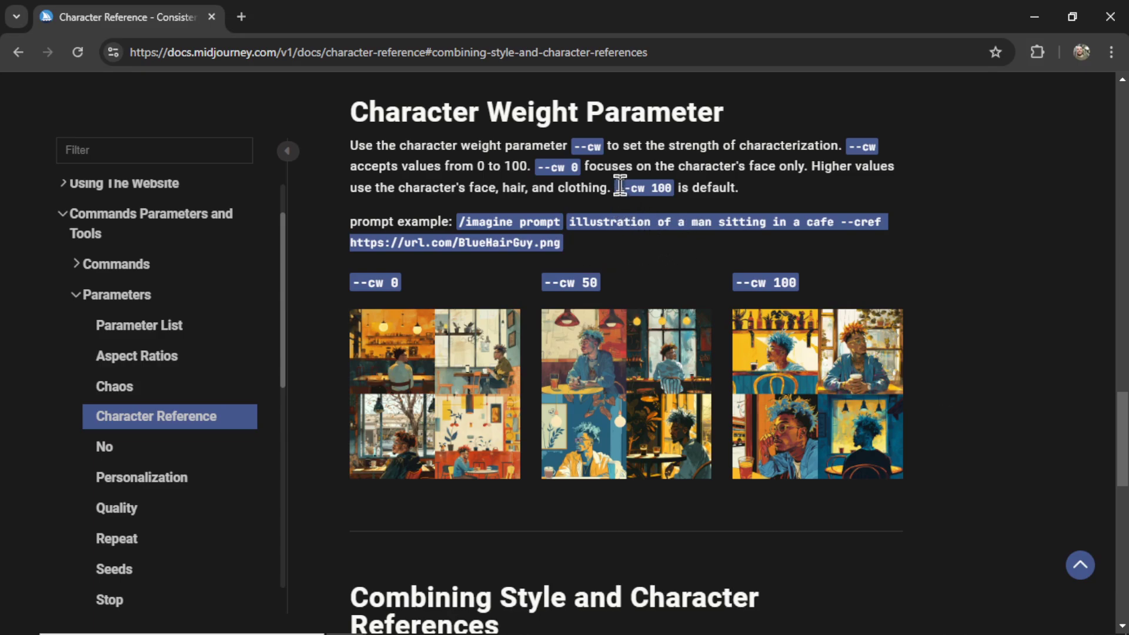
pyautogui.moveTo(616, 186); pyautogui.dragTo(674, 190)
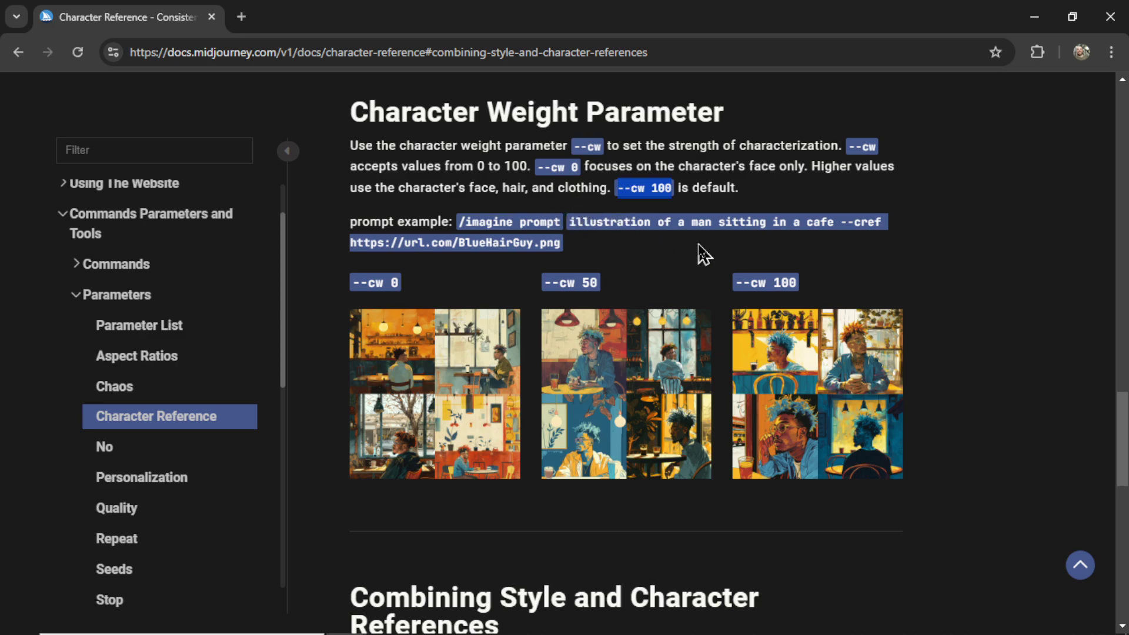
pyautogui.moveTo(537, 167); pyautogui.dragTo(575, 169)
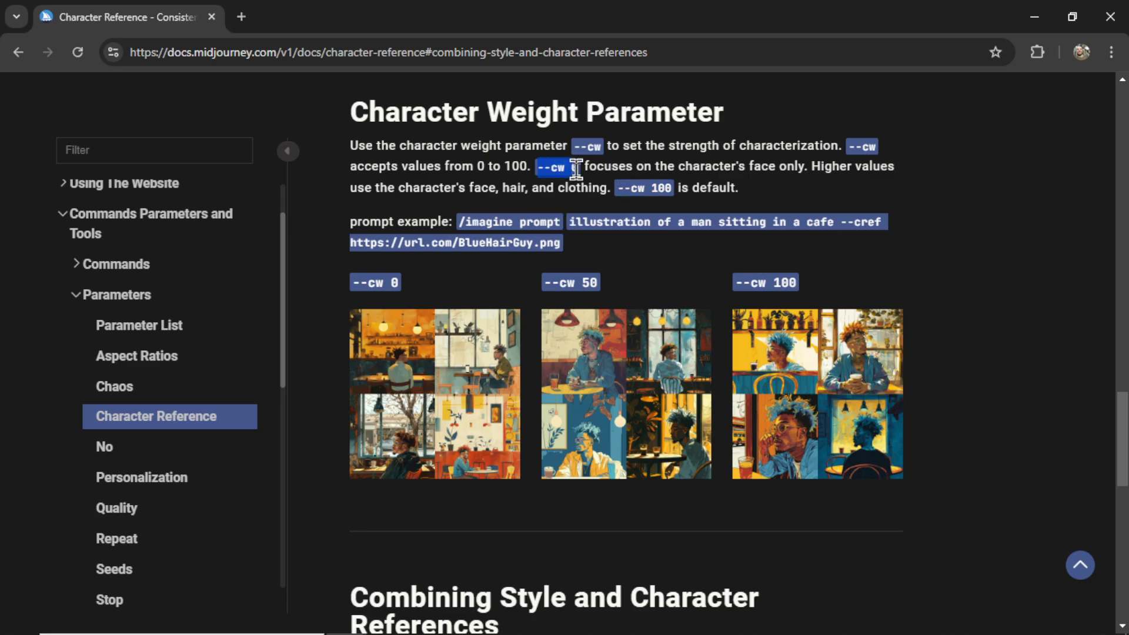
# View the --cw 0, 50 and 100 example grids enlarged, then close the viewer
pyautogui.click(513, 341)
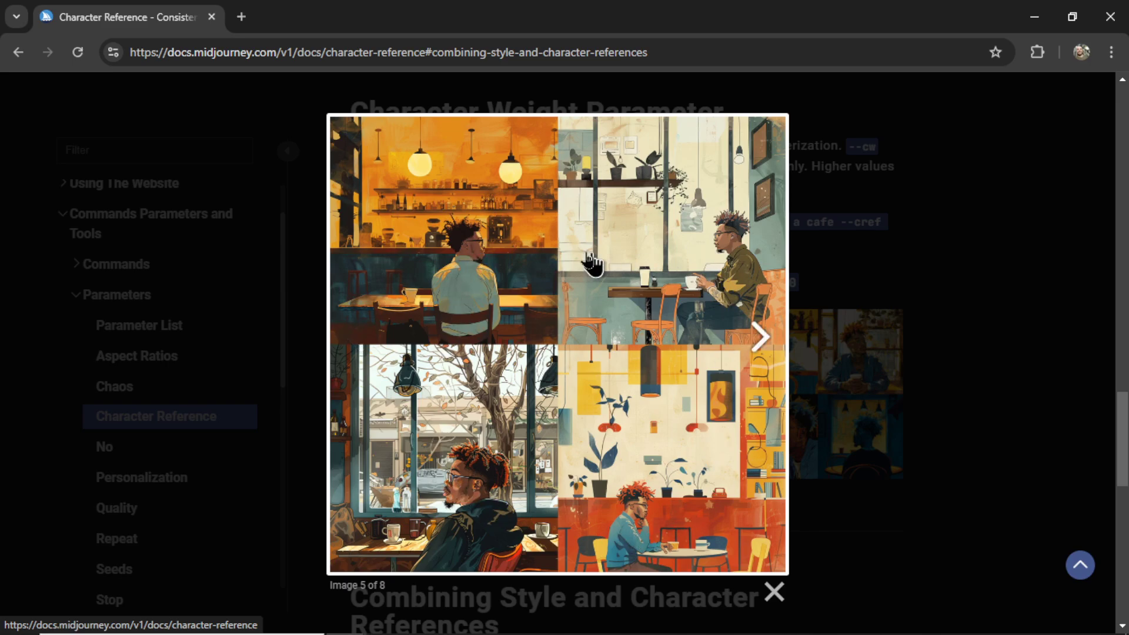
pyautogui.click(735, 276)
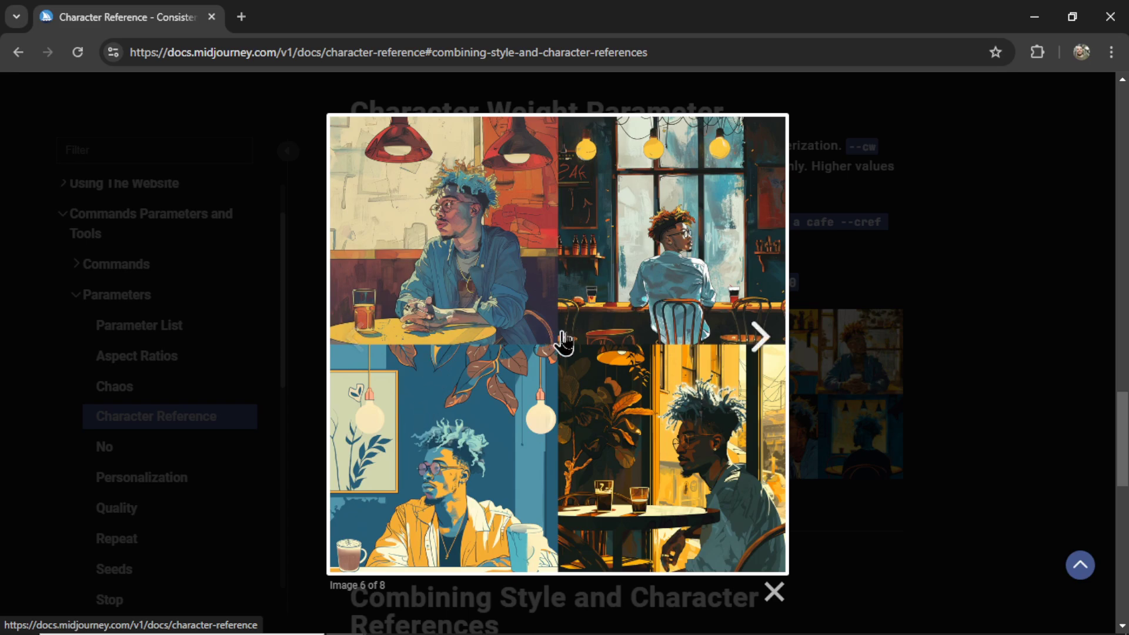
pyautogui.click(567, 231)
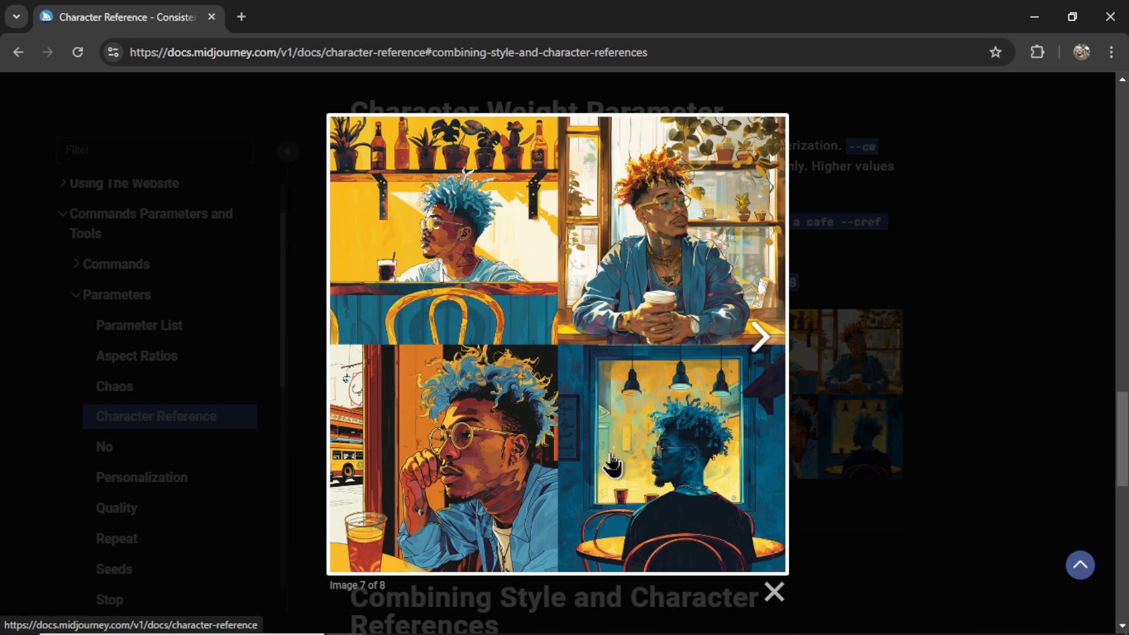
pyautogui.click(1009, 271)
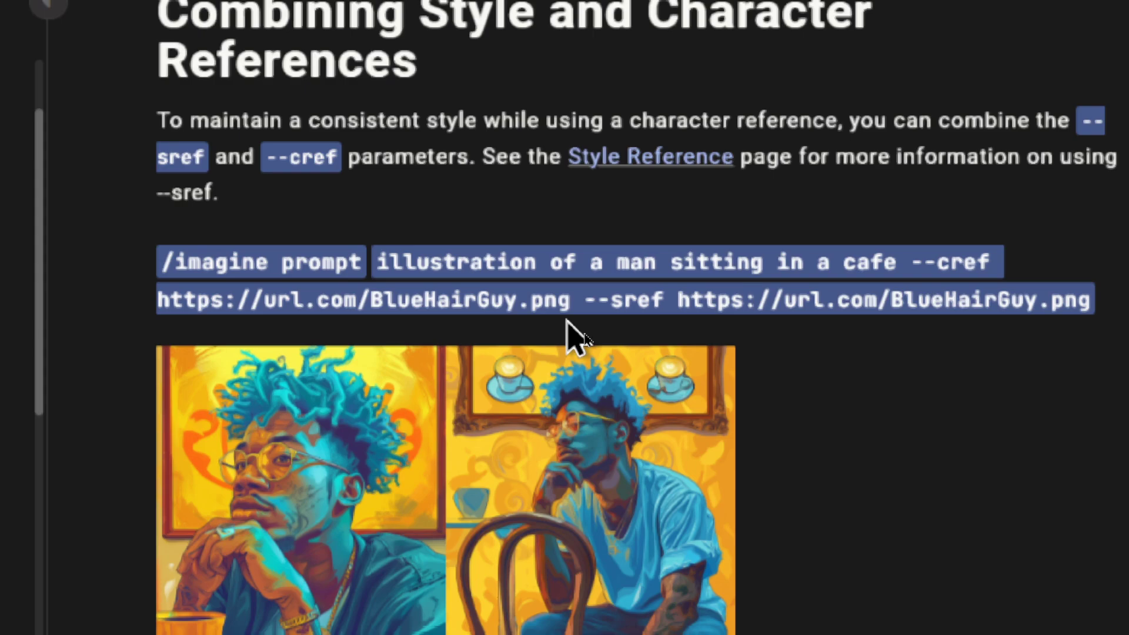
# Enlarge the combined --sref and --cref example image grid
pyautogui.click(567, 322)
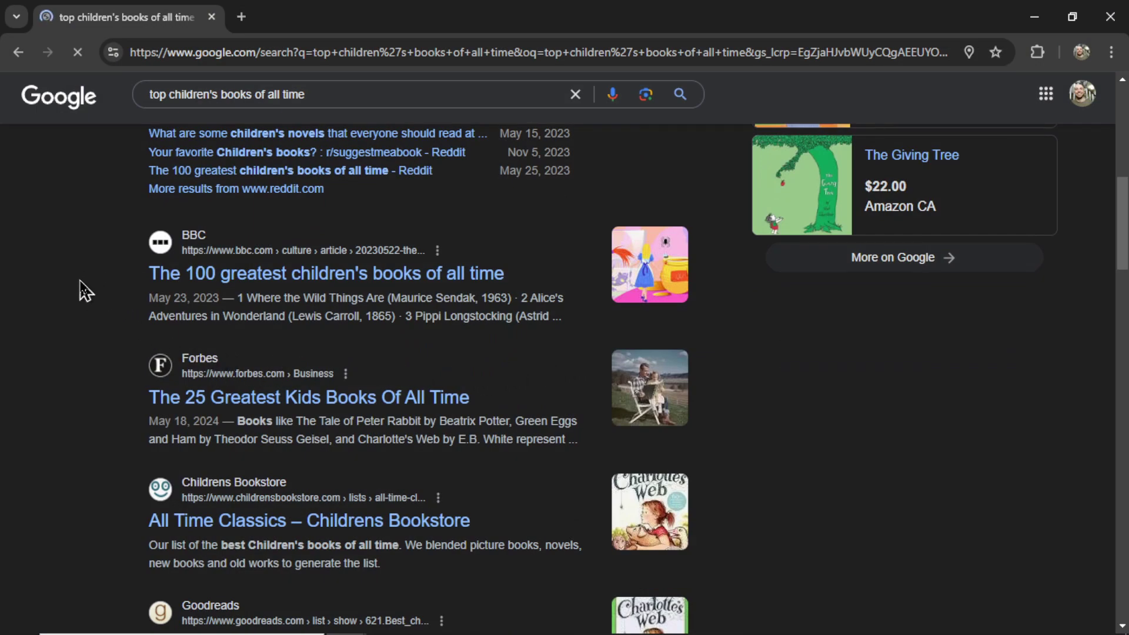
# Open the BBC's 100 greatest children's books article and scroll through the list
pyautogui.click(376, 280)
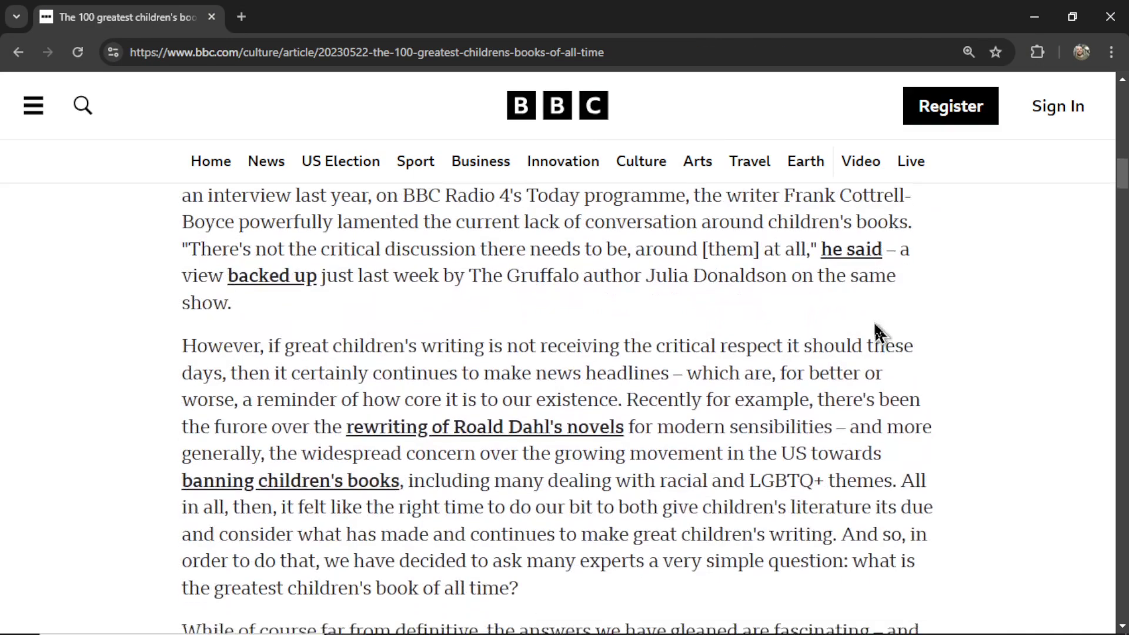
pyautogui.scroll(-20, 876, 329)
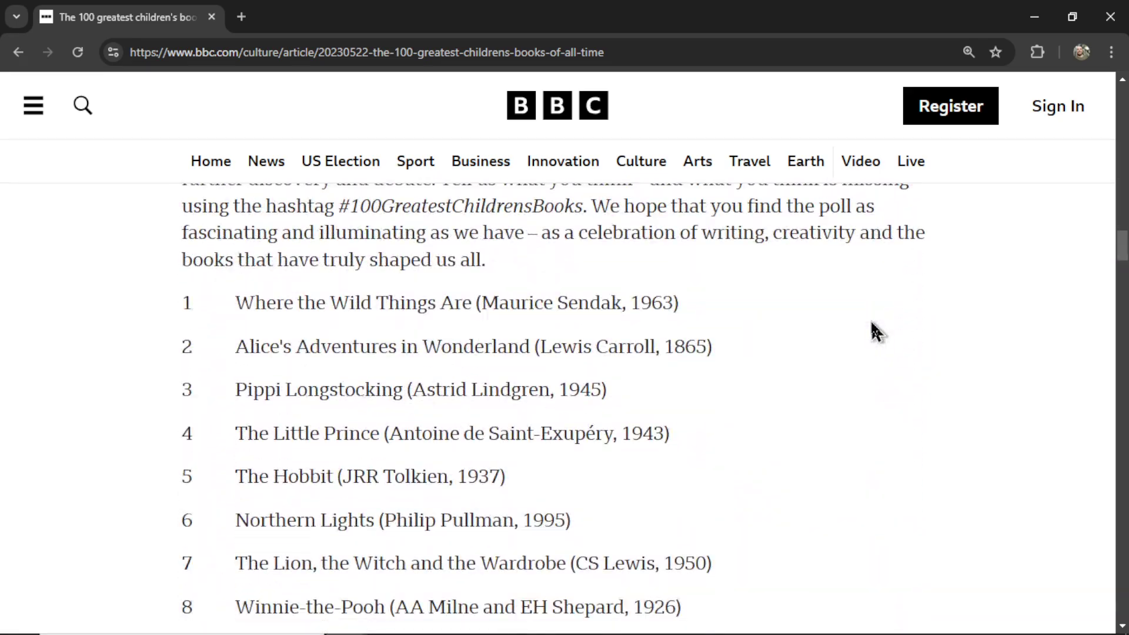
pyautogui.scroll(-4, 876, 331)
pyautogui.scroll(-2, 629, 404)
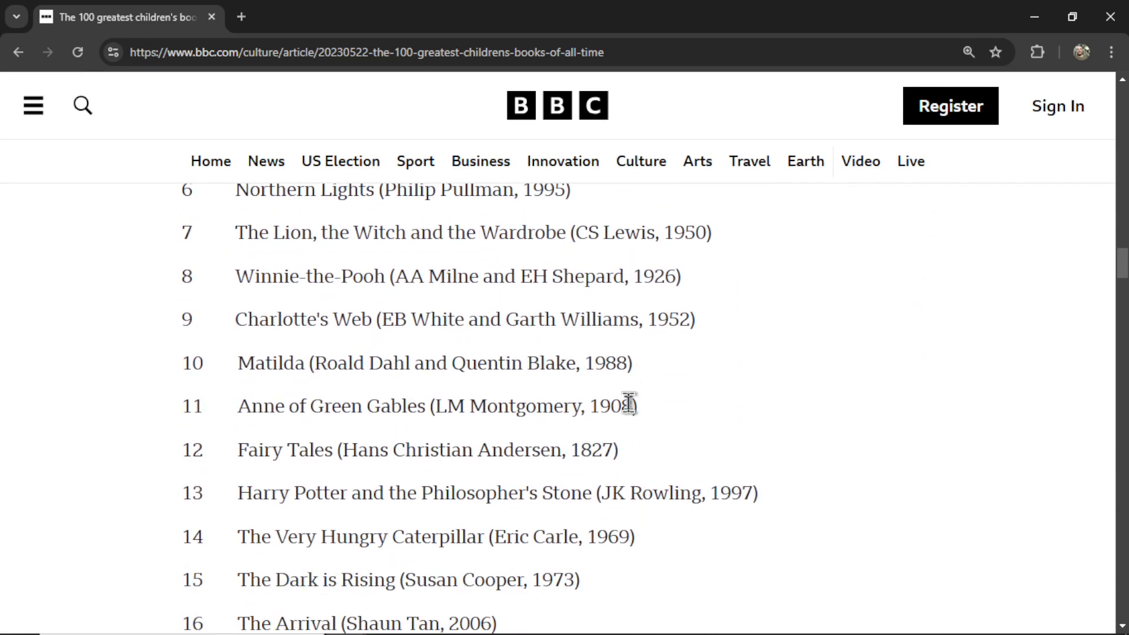
# Search Winnie-the-Pooh and scroll through its image results
pyautogui.click(386, 274)
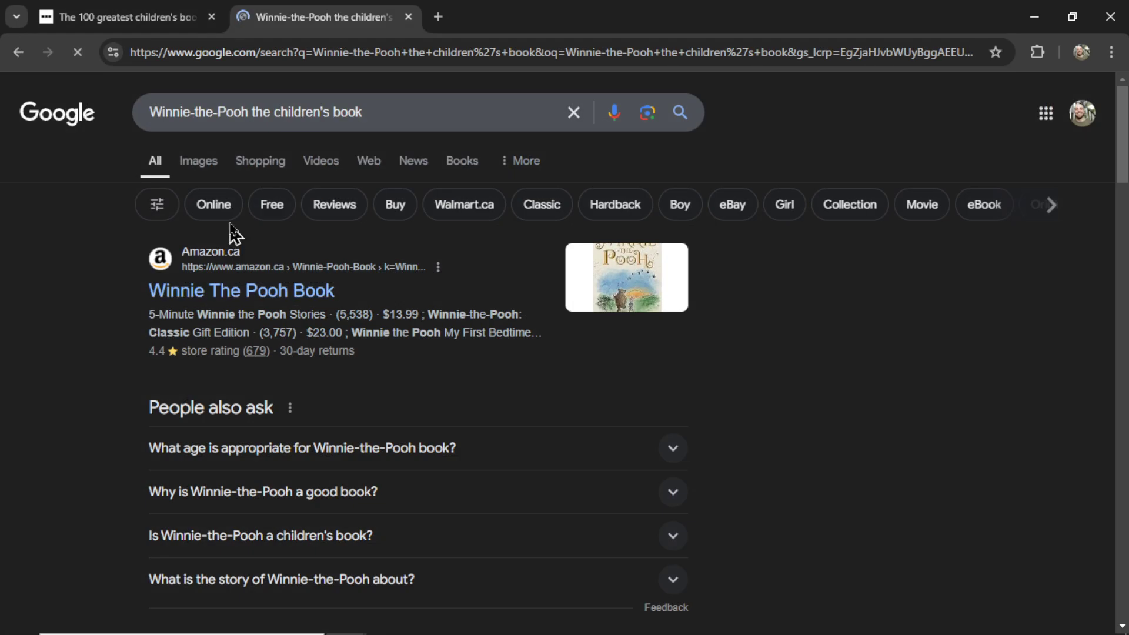
pyautogui.click(211, 169)
pyautogui.scroll(-5, 360, 265)
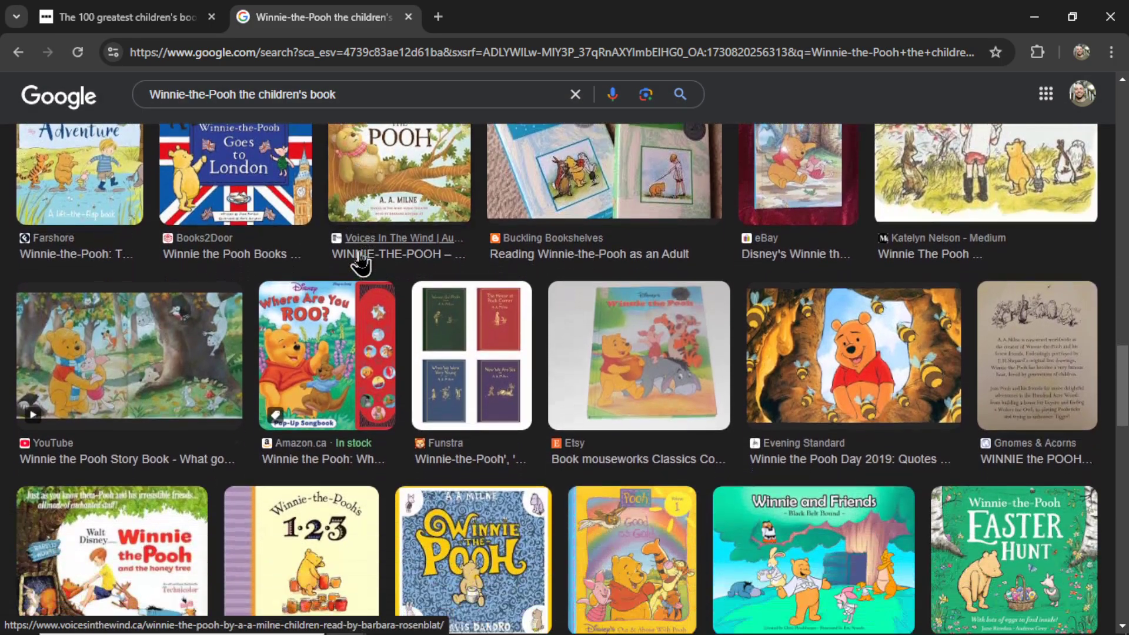
pyautogui.scroll(-4, 360, 264)
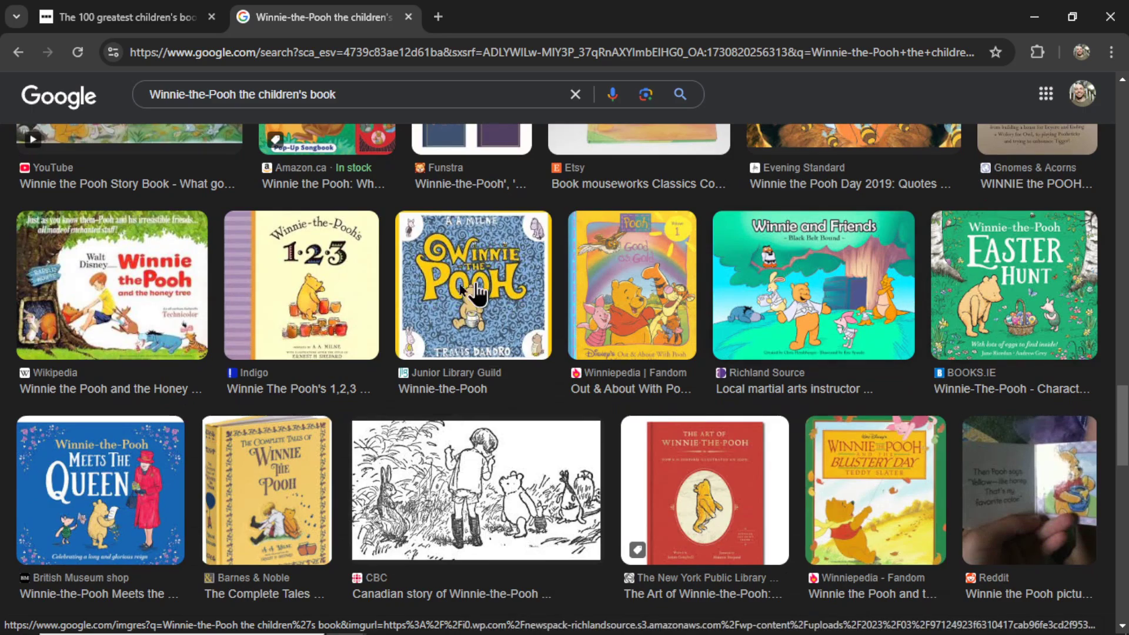
pyautogui.scroll(-2, 723, 306)
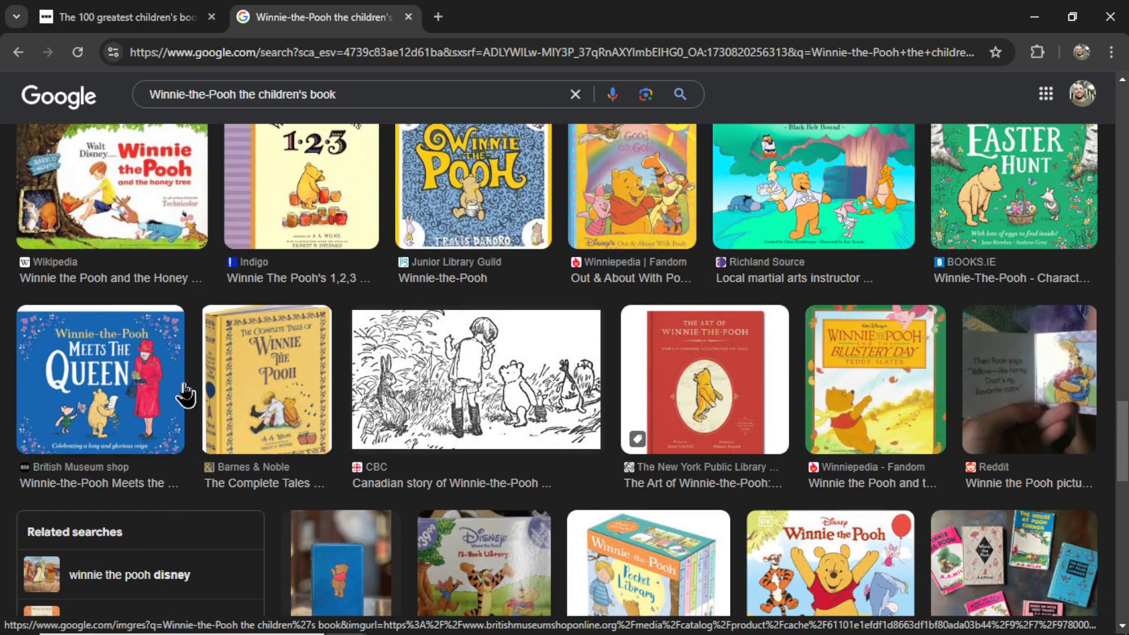
pyautogui.scroll(-4, 647, 379)
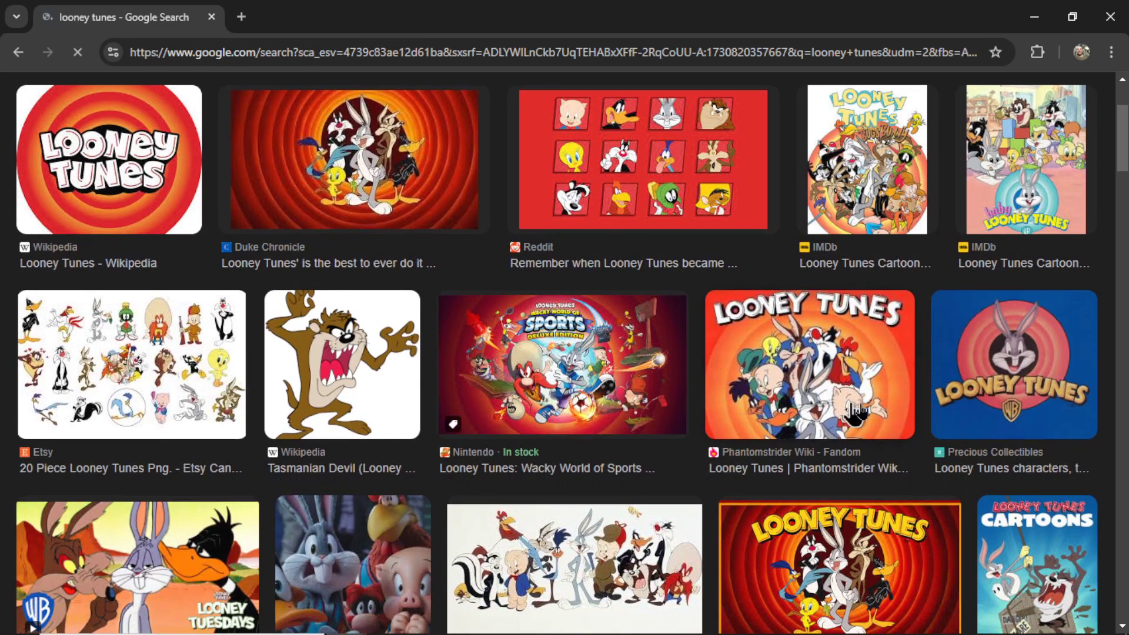
# Scroll through the Looney Tunes search results
pyautogui.scroll(-3, 853, 412)
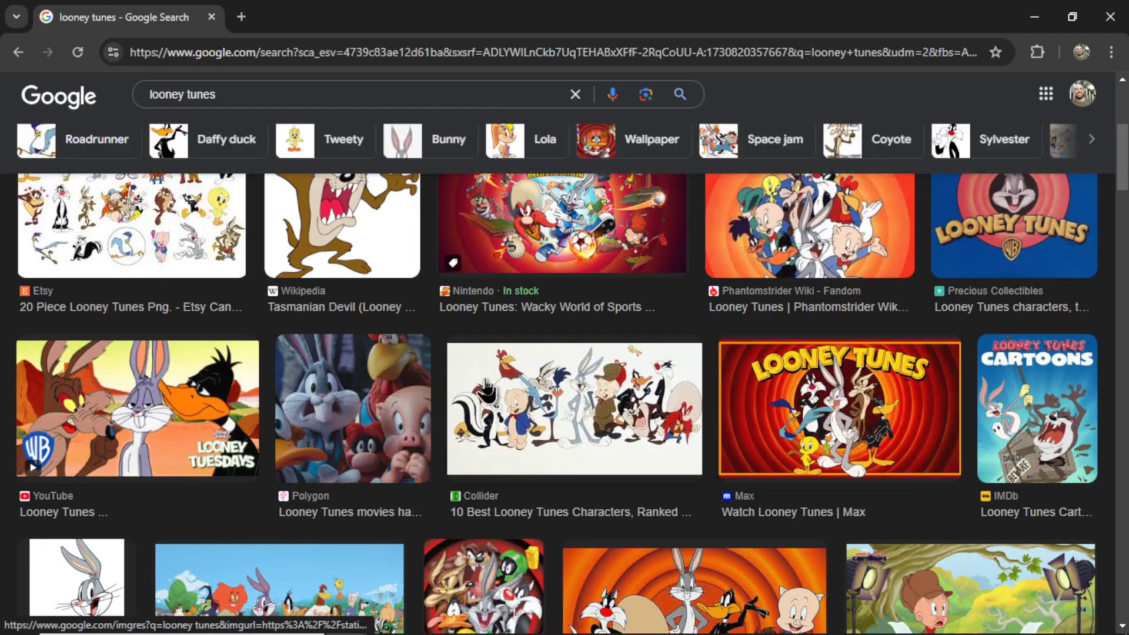
pyautogui.scroll(-10, 486, 389)
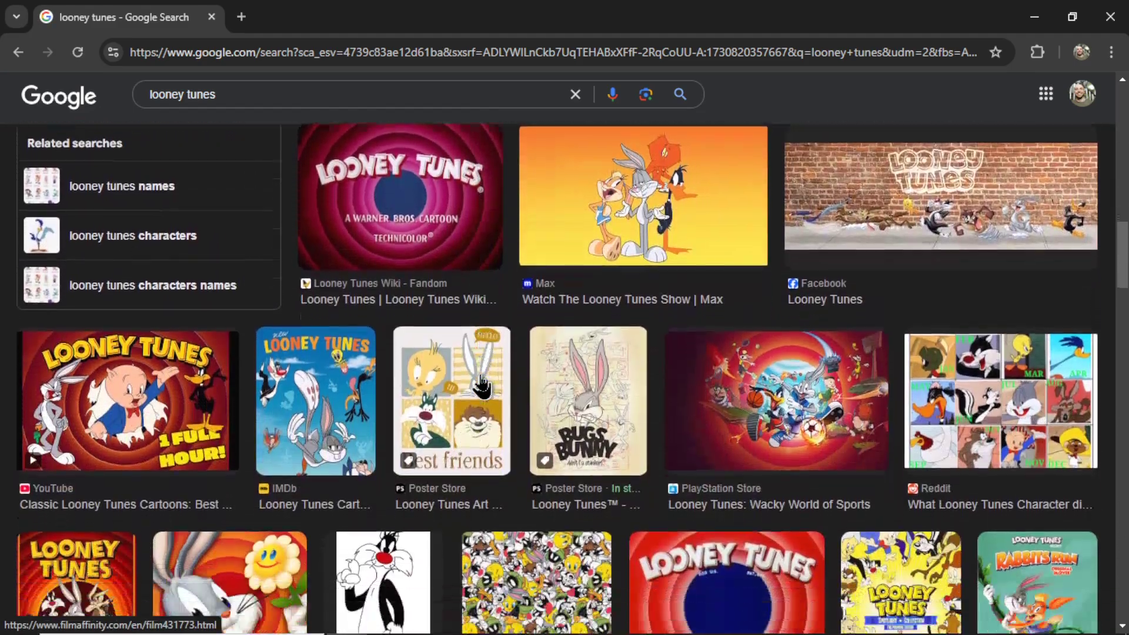
pyautogui.scroll(-10, 482, 387)
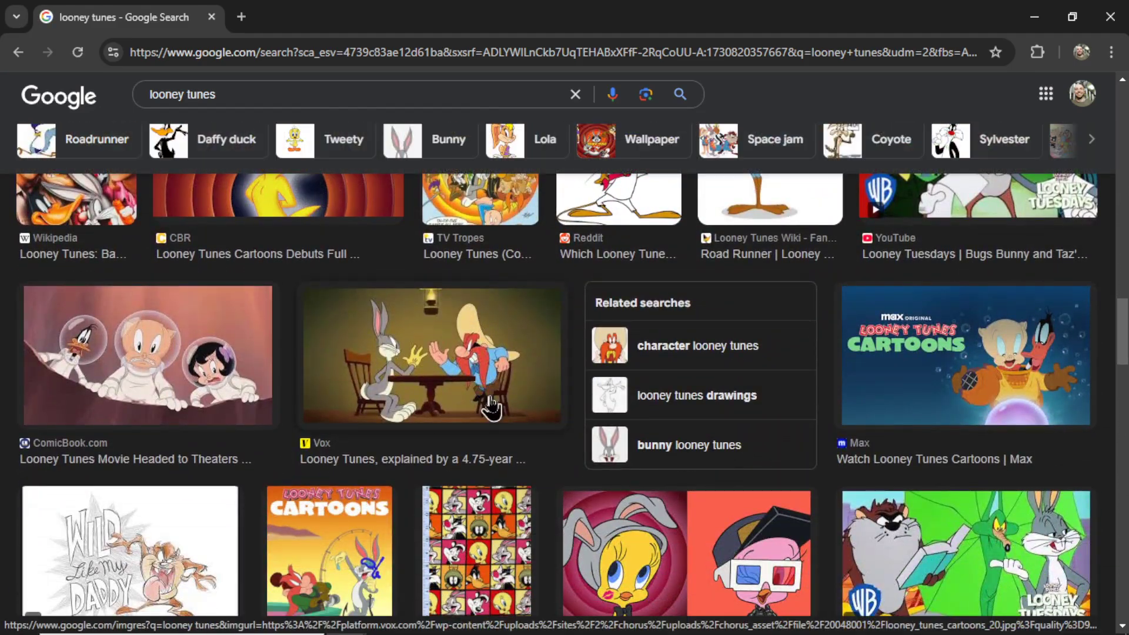
pyautogui.scroll(-10, 491, 406)
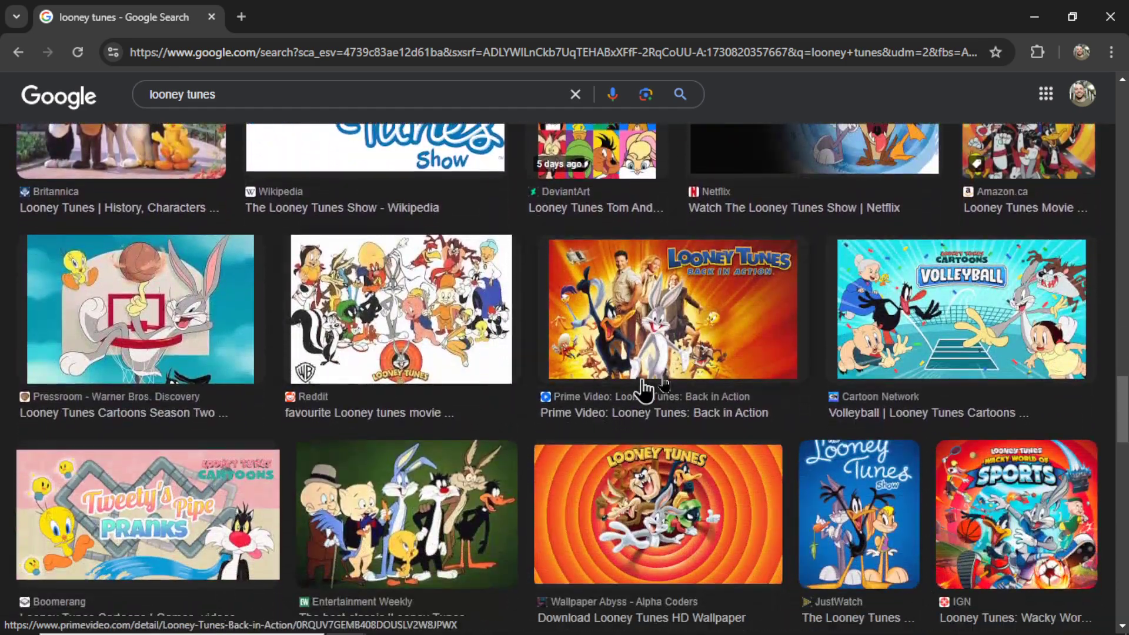
pyautogui.scroll(-3, 411, 361)
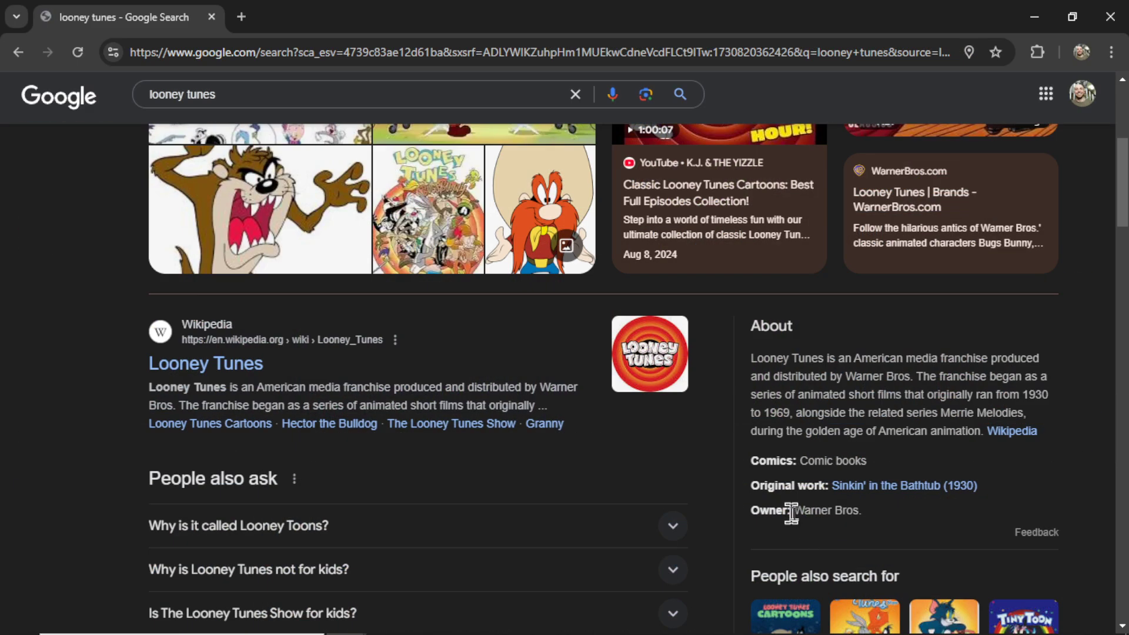
# Highlight Warner Bros. as owner and the Looney Tunes name, then return to the Canva story
pyautogui.moveTo(793, 511); pyautogui.dragTo(862, 511)
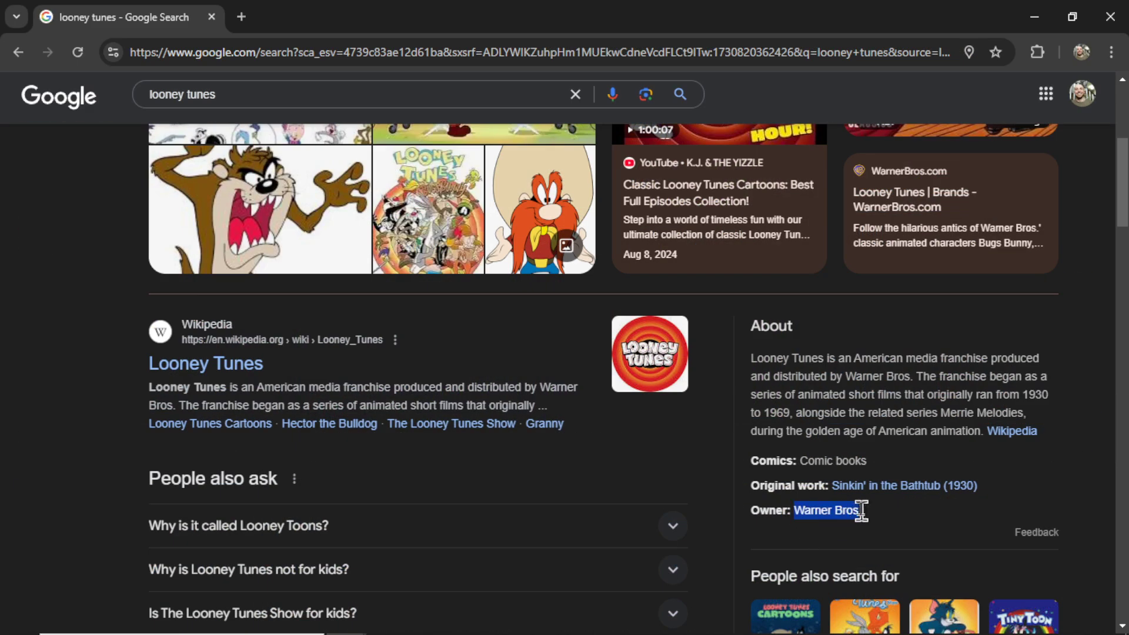
pyautogui.moveTo(750, 359); pyautogui.dragTo(830, 359)
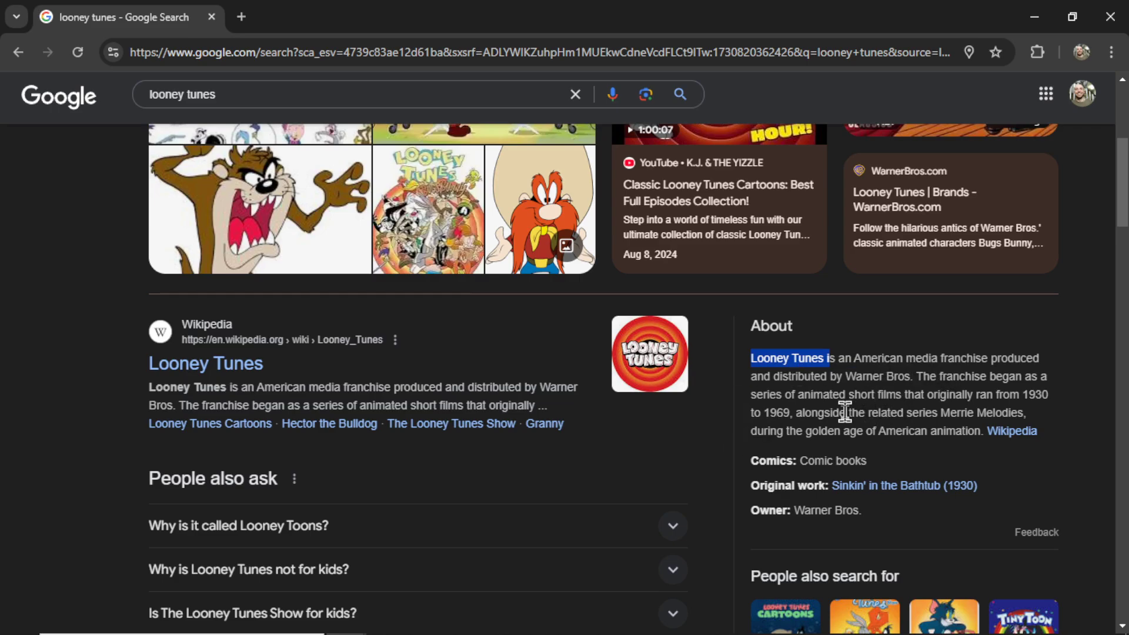
pyautogui.hotkey('alt', 'Tab')
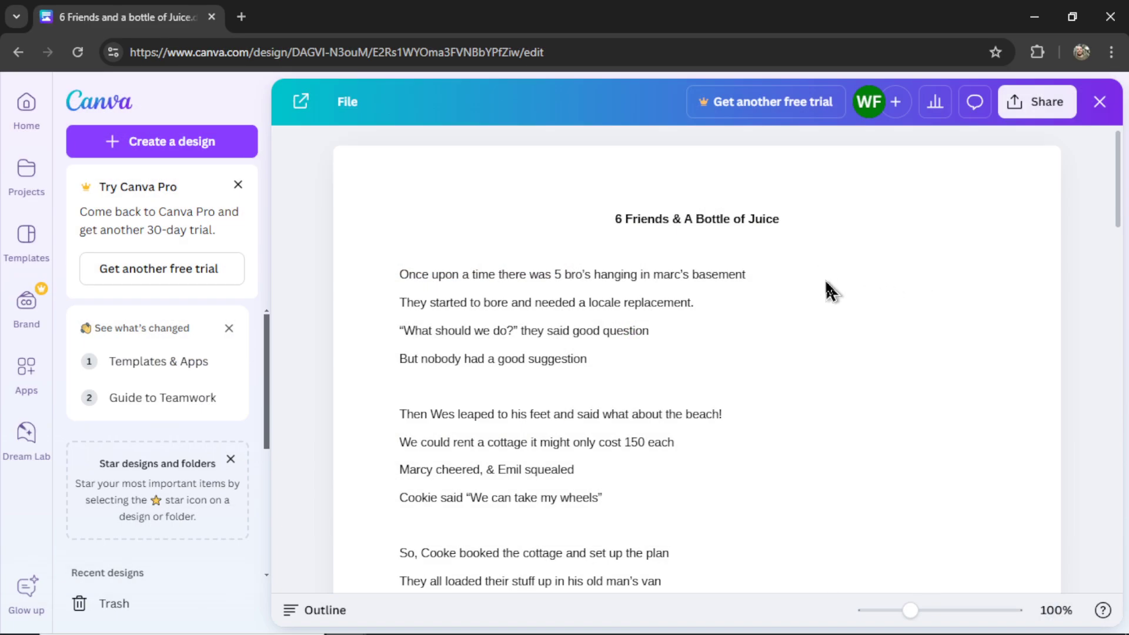
pyautogui.click(863, 292)
pyautogui.moveTo(551, 307); pyautogui.dragTo(581, 307)
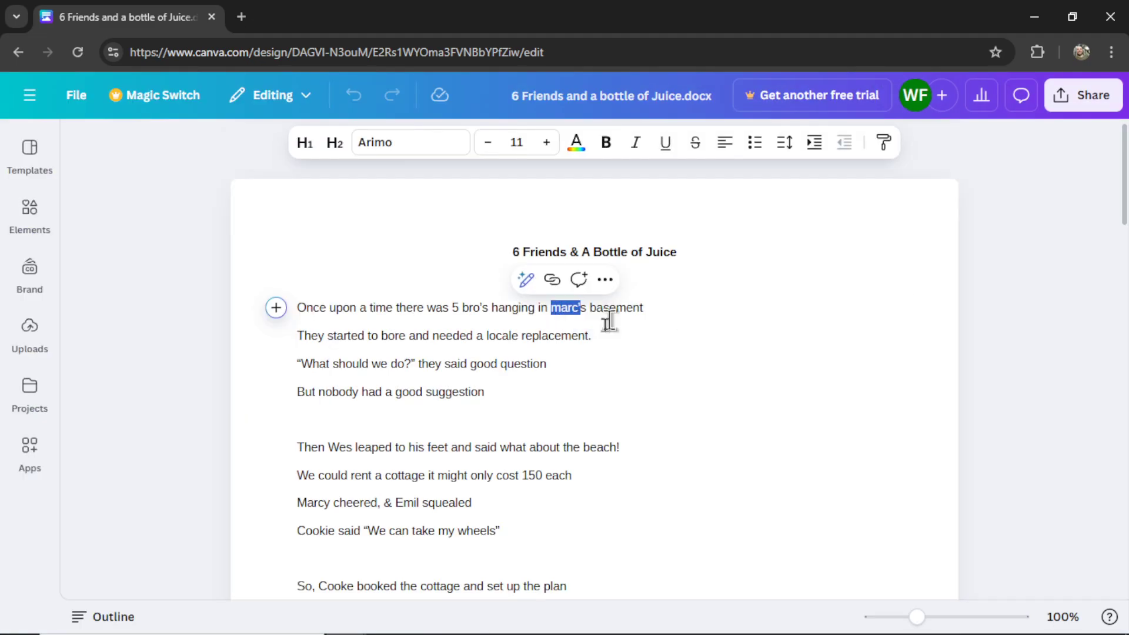
pyautogui.moveTo(328, 447); pyautogui.dragTo(353, 448)
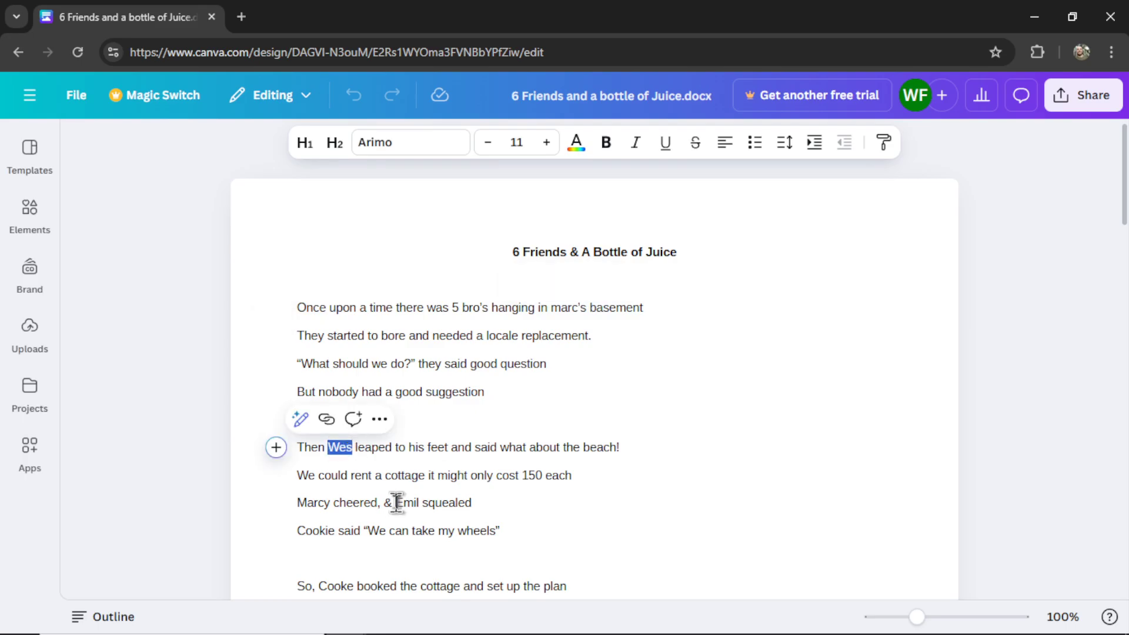
pyautogui.moveTo(395, 503); pyautogui.dragTo(419, 503)
pyautogui.scroll(-2, 298, 423)
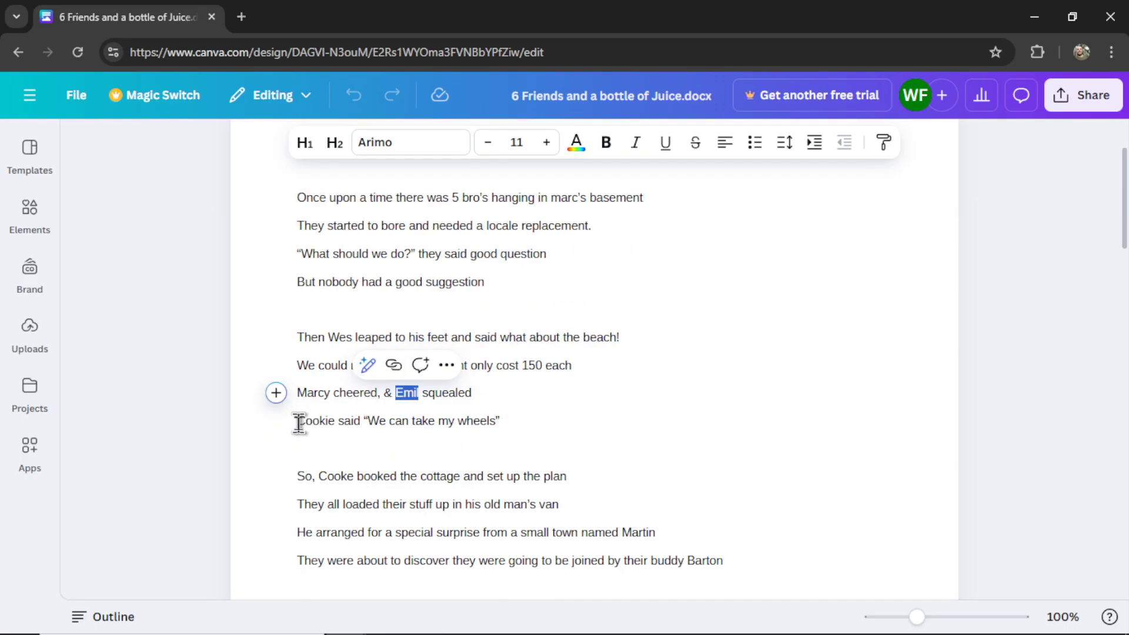
pyautogui.moveTo(299, 423); pyautogui.dragTo(336, 421)
pyautogui.scroll(2, 552, 307)
pyautogui.moveTo(551, 308); pyautogui.dragTo(580, 310)
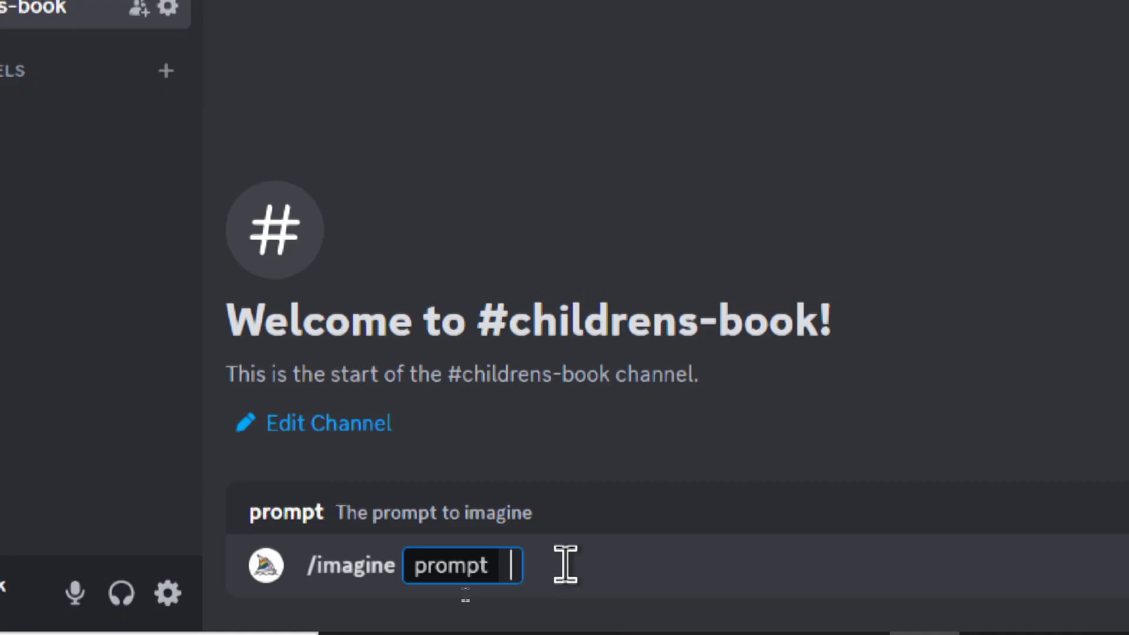
# Submit the prompt 'a rhino with shaggy hair in the style of Looney Tunes' to Midjourney
pyautogui.write('a rhino with')
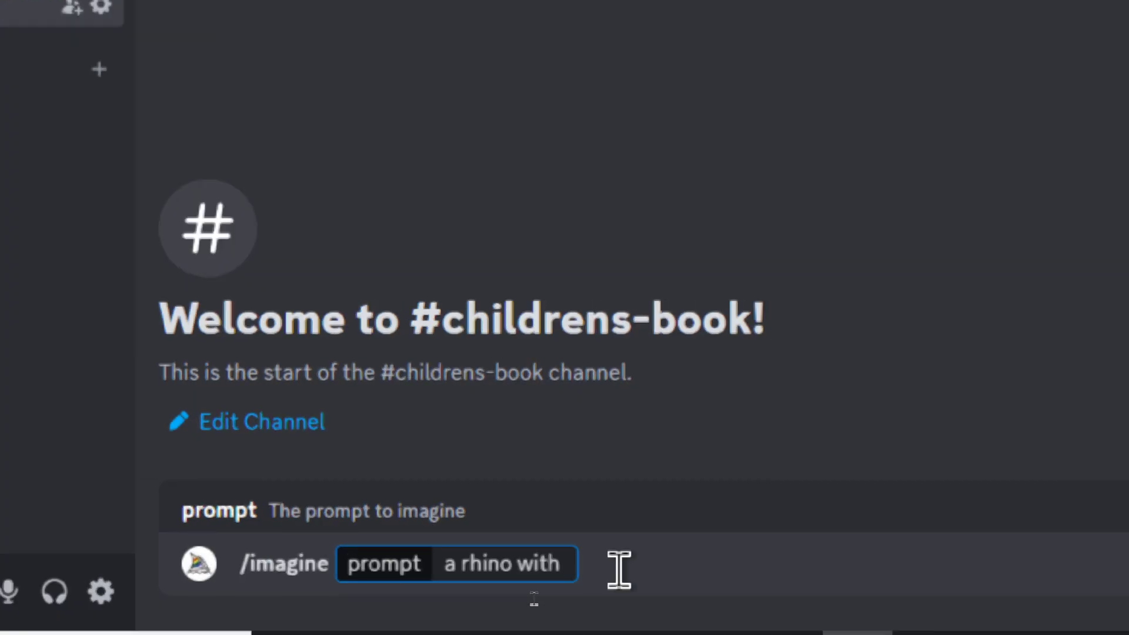
pyautogui.write(' shaggy hair')
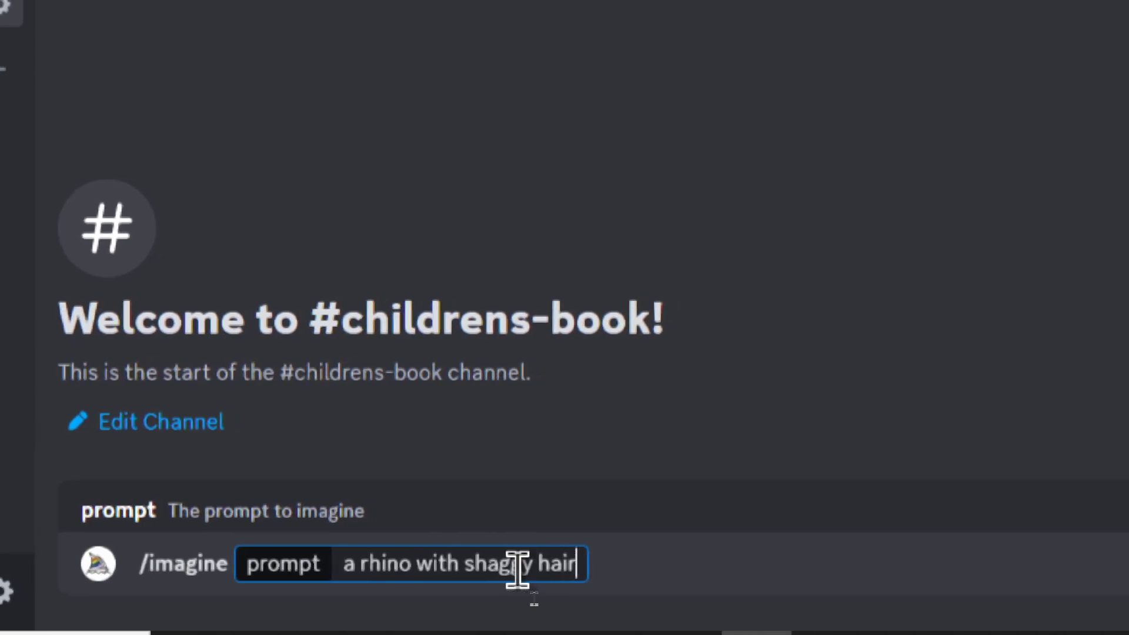
pyautogui.write(' in the style of')
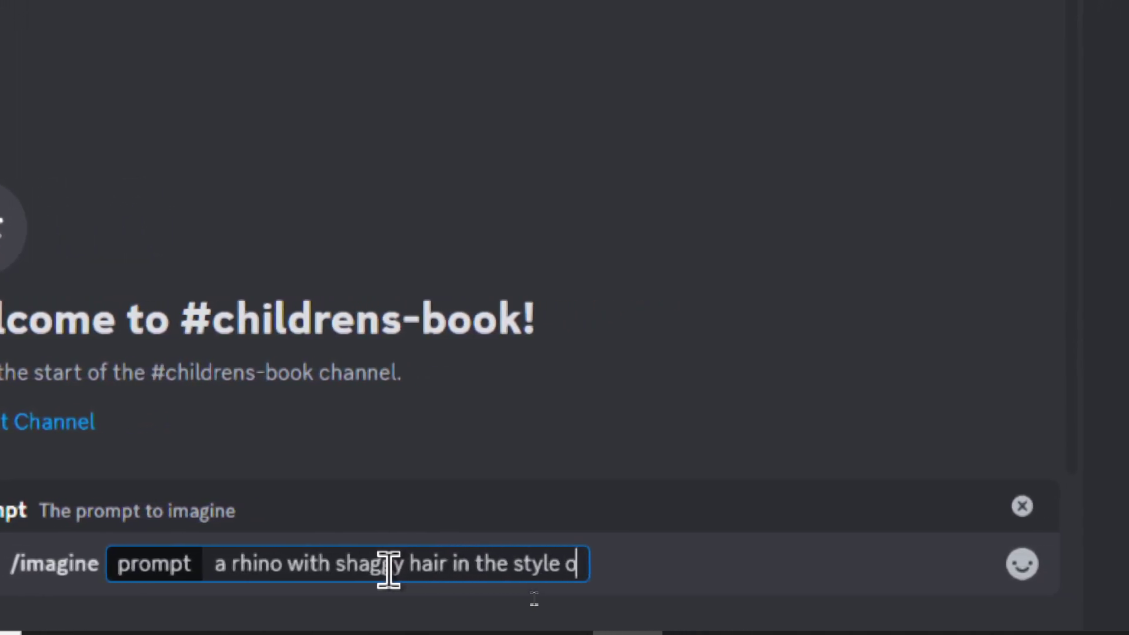
pyautogui.write(' Looney Tunes')
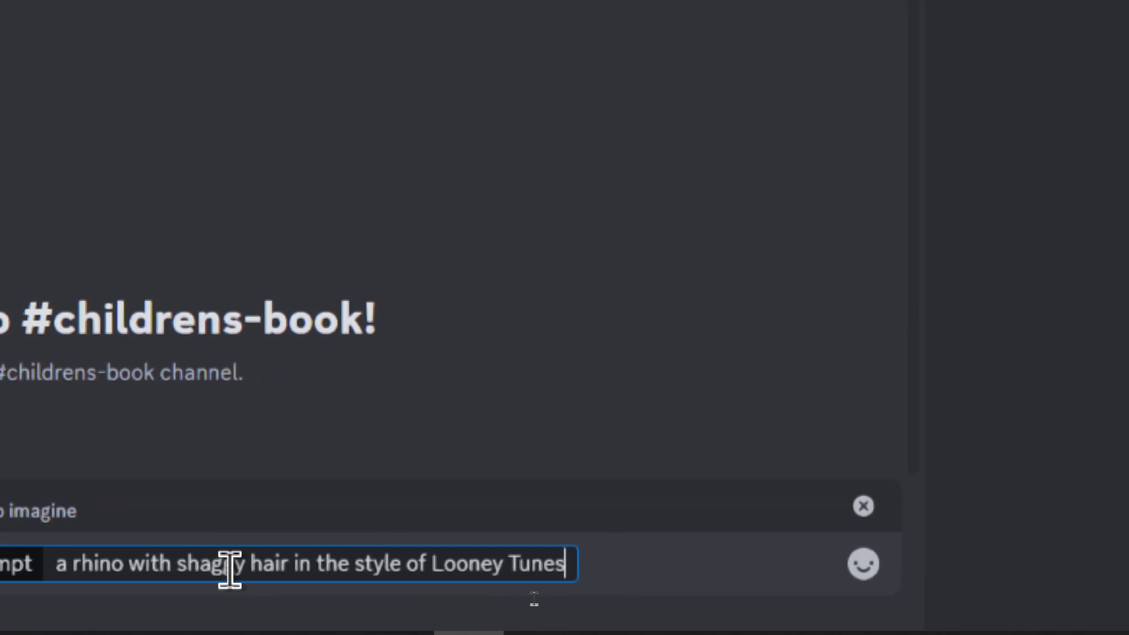
pyautogui.press('Return')
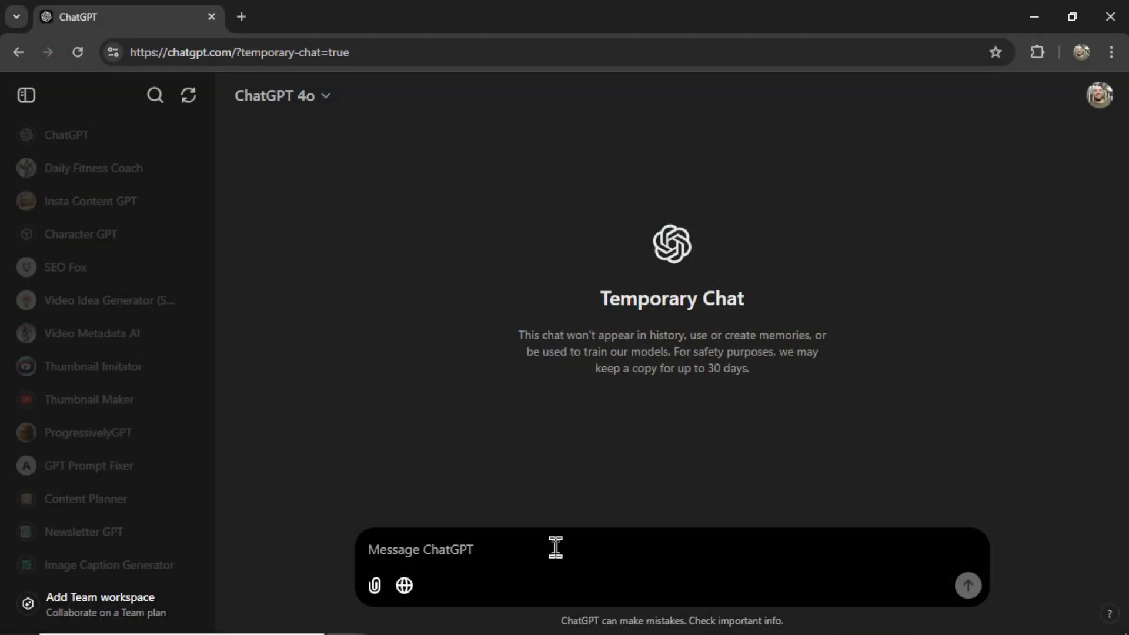
# Paste the cartoon-rhino request into ChatGPT, then paste its returned prompt into Discord's /imagine
pyautogui.write("i need an ai image generation prompt for a children's book to create a cartoon rhino with shaggy hair in the style of the old looney tunes cartoons. It needs to be a very short, succinct prompt and be able to be used to create different animals in the future that follow a similar style")
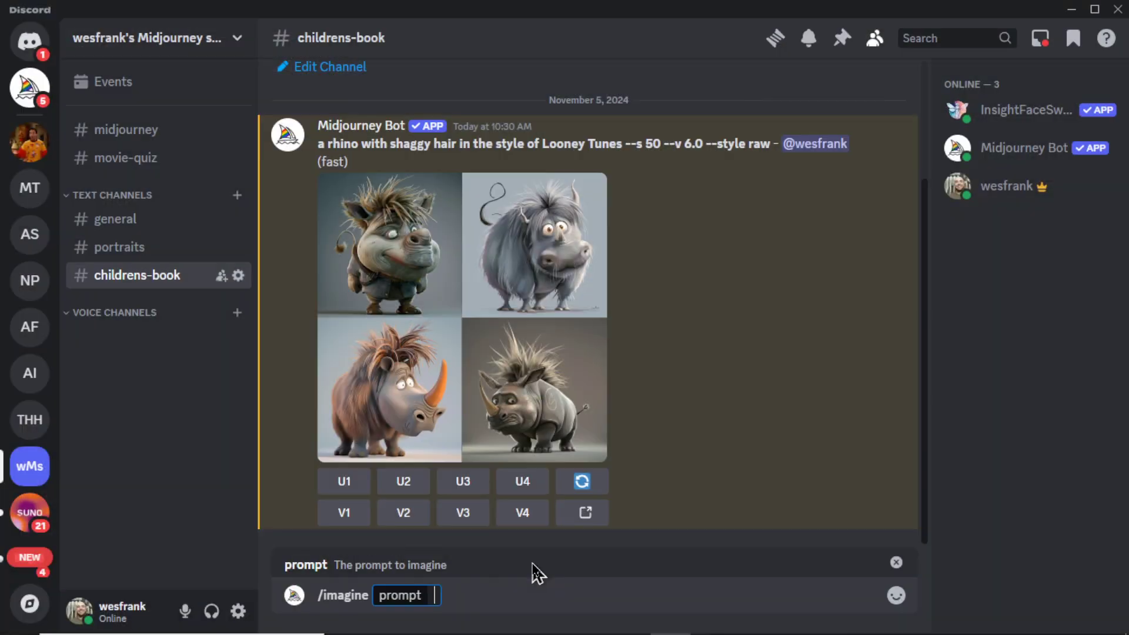
pyautogui.write("Cartoon rhino with shaggy hair, drawn in the classic Looney Tunes style, with expressive eyes, a playful smile, and soft colors. Designed for a children's book, the rhino should look friendly and approachable, with exaggerated features like large round eyes and a small horn. Clean lines and a vintage, hand-drawn look.")
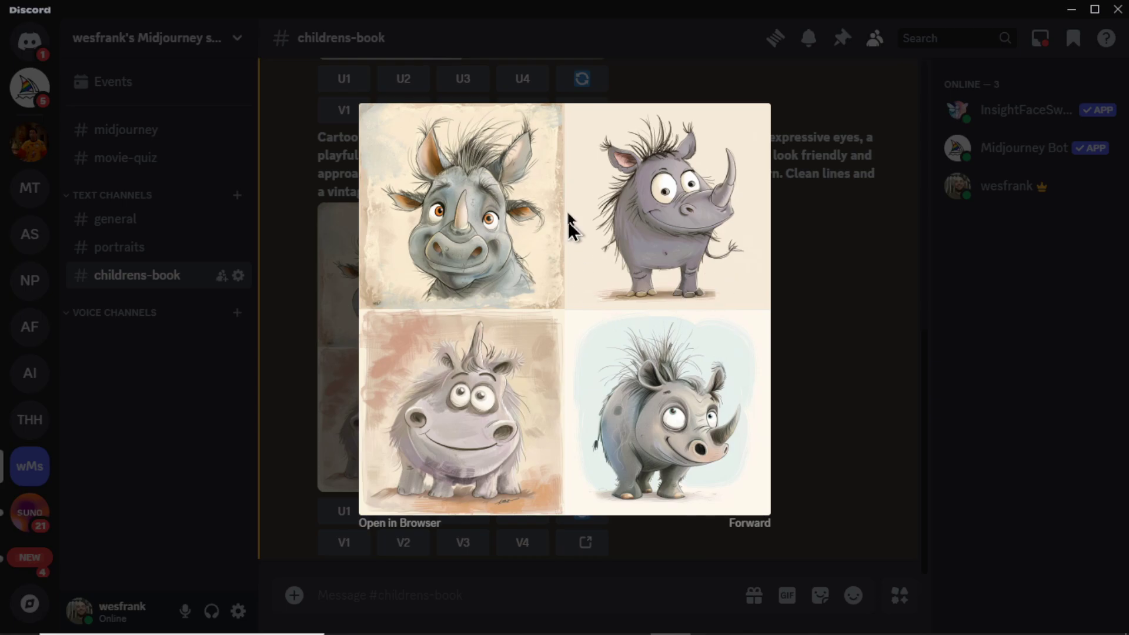
# Submit 'Cartoon rhino with shaggy hair, drawn in the classic Looney Tunes style' as a new /imagine
pyautogui.click(823, 291)
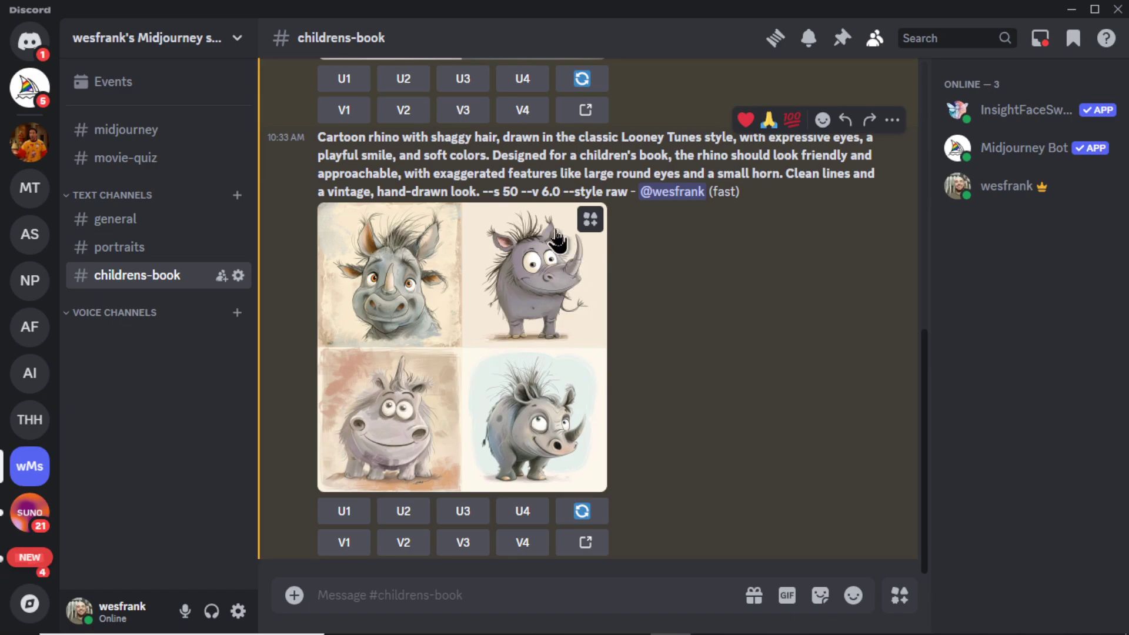
pyautogui.click(503, 598)
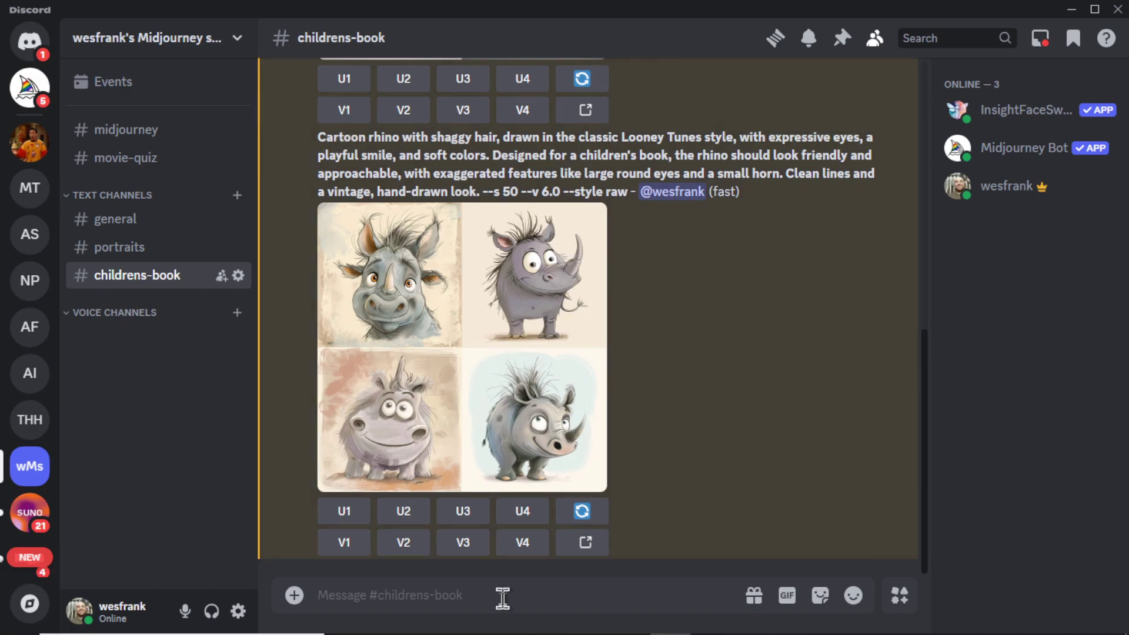
pyautogui.write('Cartoon rhino with shaggy hair, drawn in the classic Looney Tunes style')
pyautogui.press('Return')
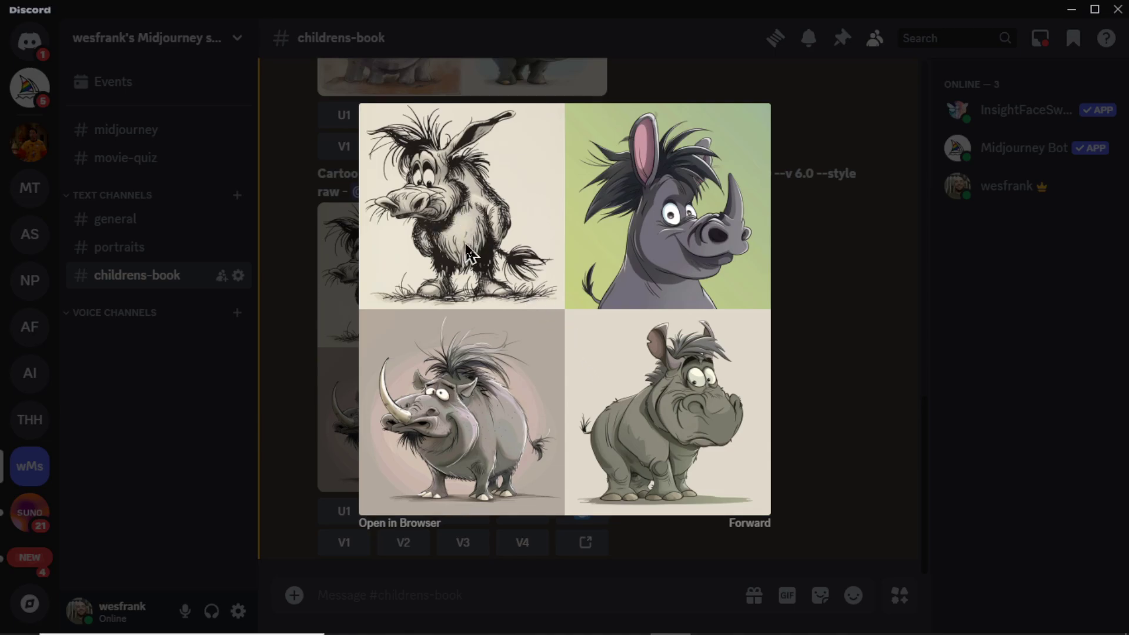
# Run /settings to display Midjourney's current settings
pyautogui.click(800, 411)
pyautogui.write('/sett')
pyautogui.click(417, 561)
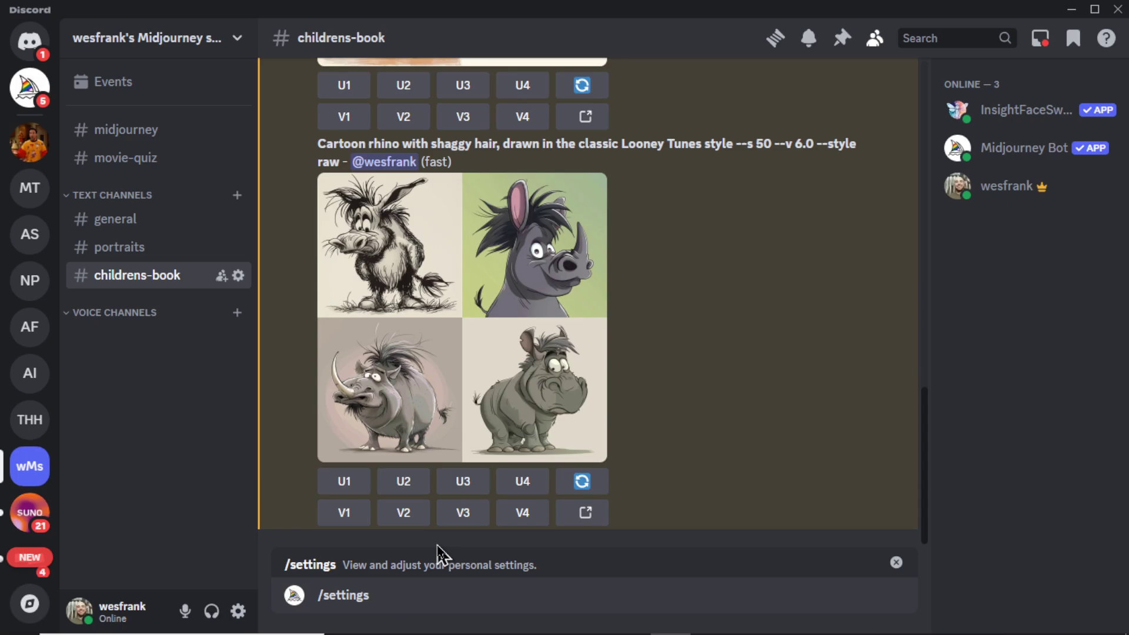
pyautogui.press('Return')
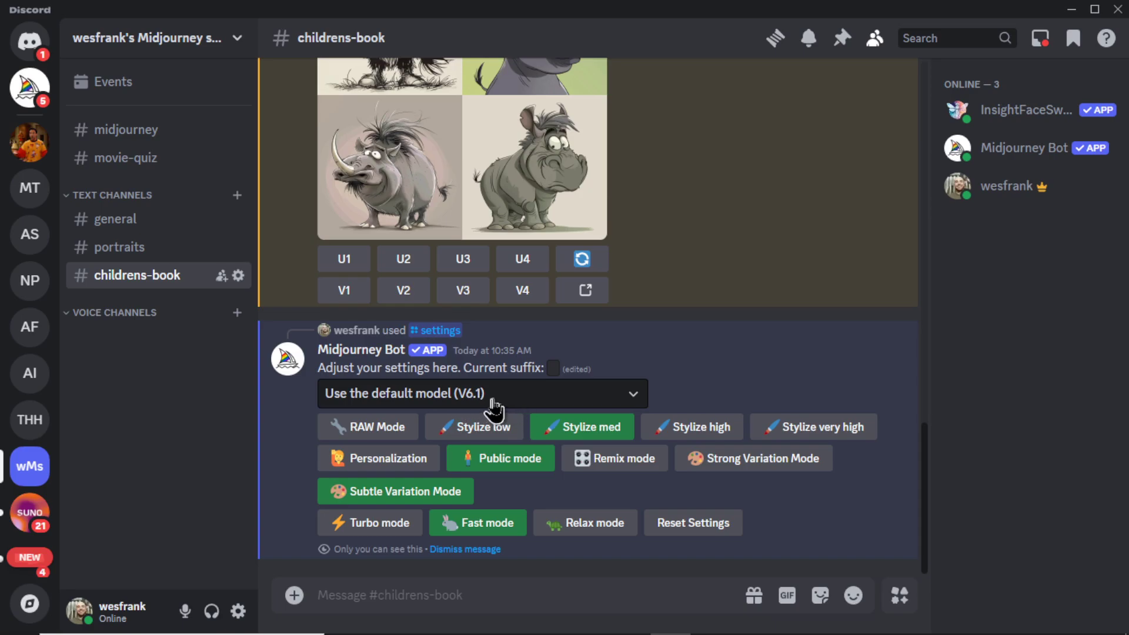
# Paste the shaggy-rhino prompt into /imagine and enlarge the top-right rhino image
pyautogui.write('/imagine')
pyautogui.press('Tab')
pyautogui.write('Cartoon rhino with shaggy hair, drawn in the classic Looney Tunes style')
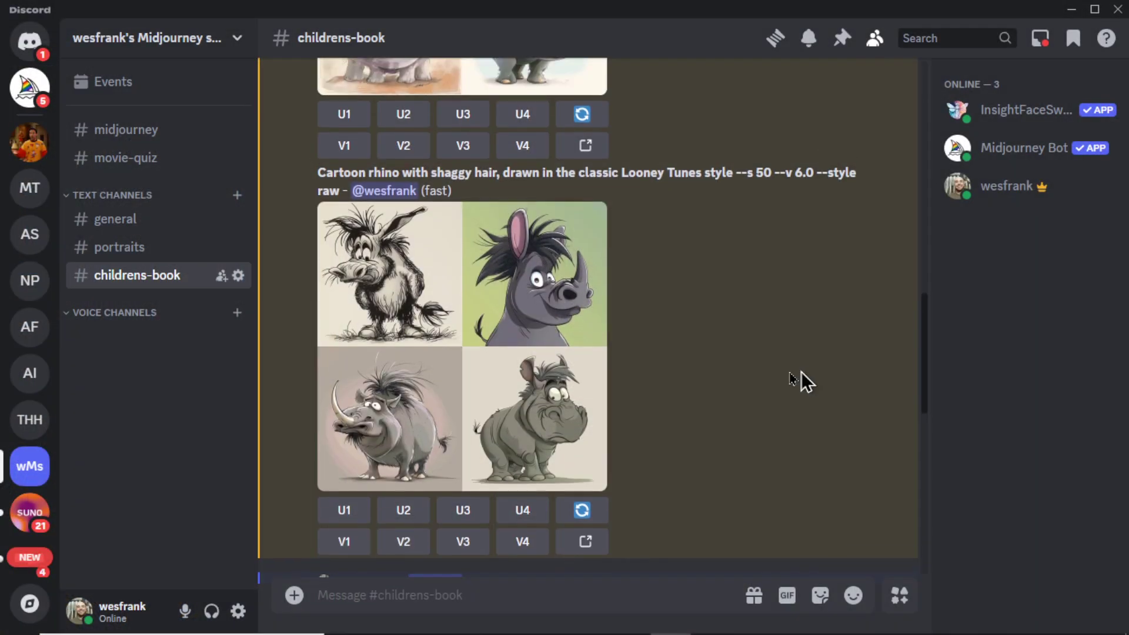
pyautogui.click(565, 297)
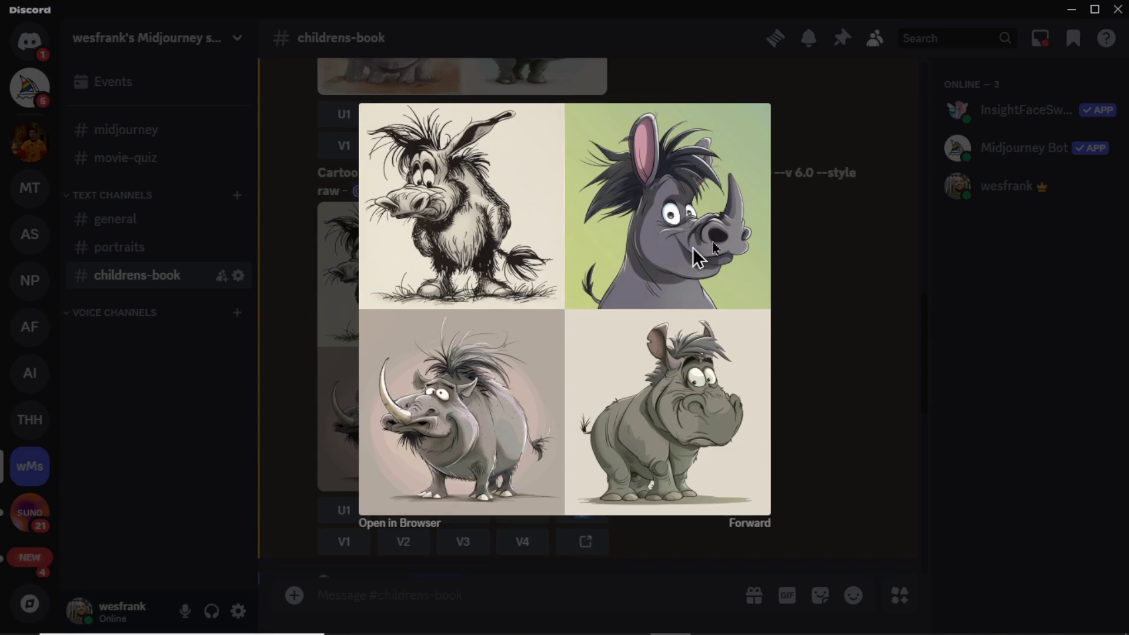
# Upscale rhino image #2 with U2 and copy the upscaled image's link
pyautogui.press('Escape')
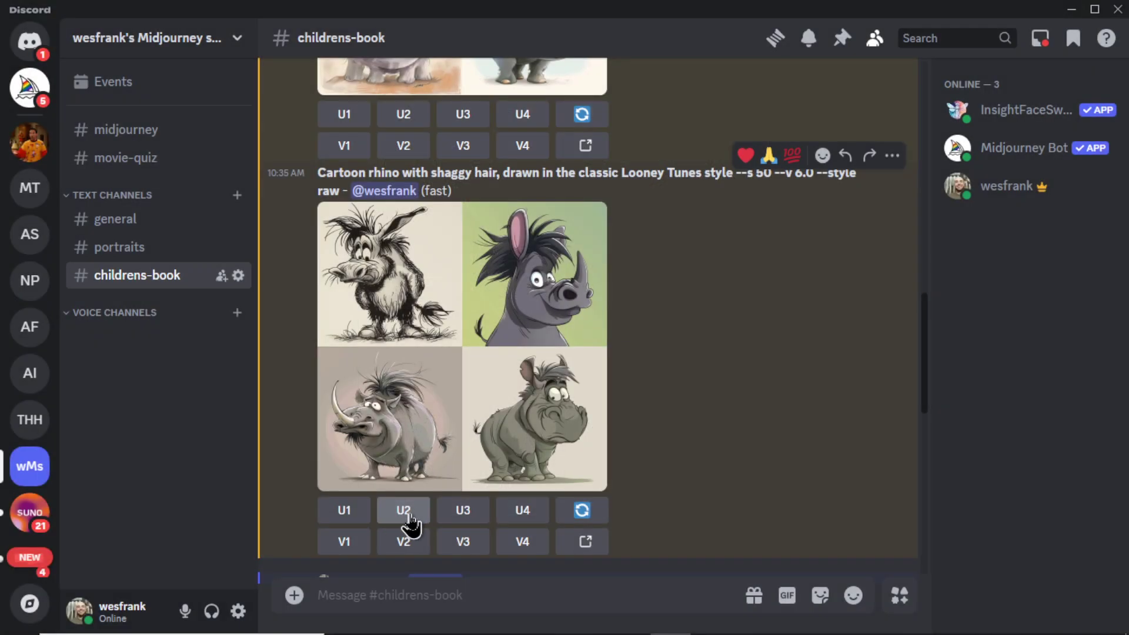
pyautogui.click(406, 517)
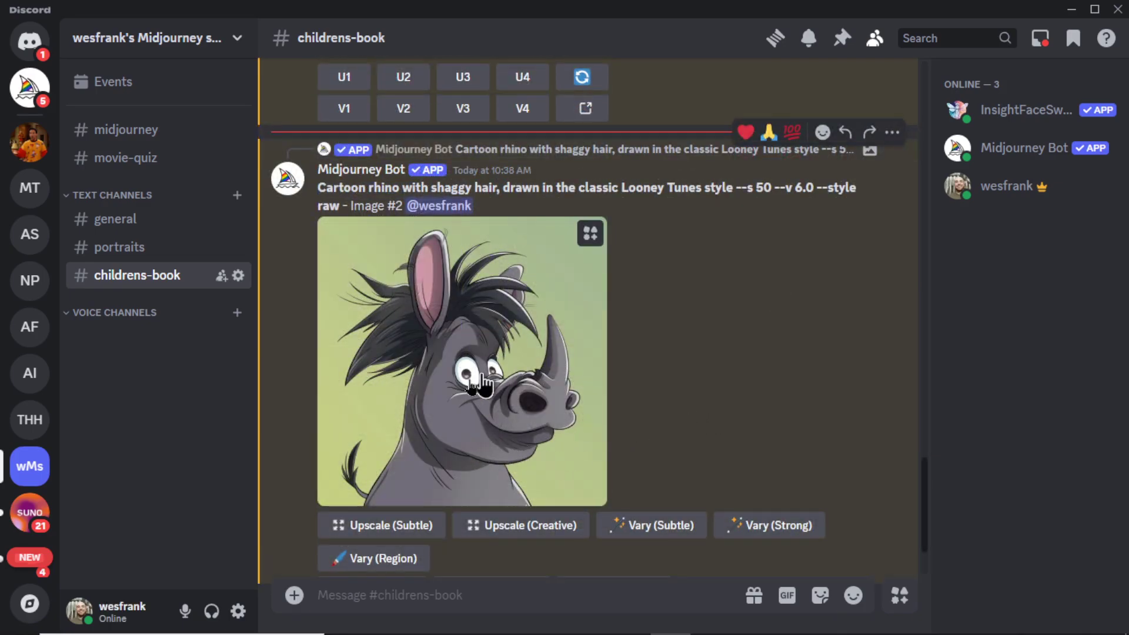
pyautogui.rightClick(488, 388)
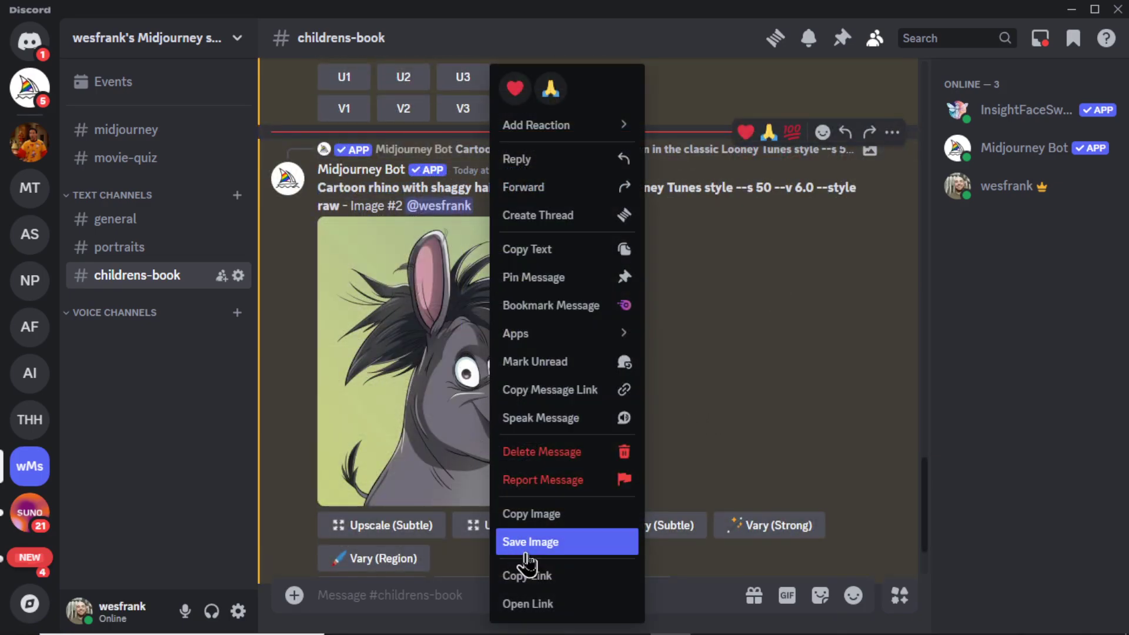
pyautogui.click(571, 579)
pyautogui.scroll(-2, 721, 416)
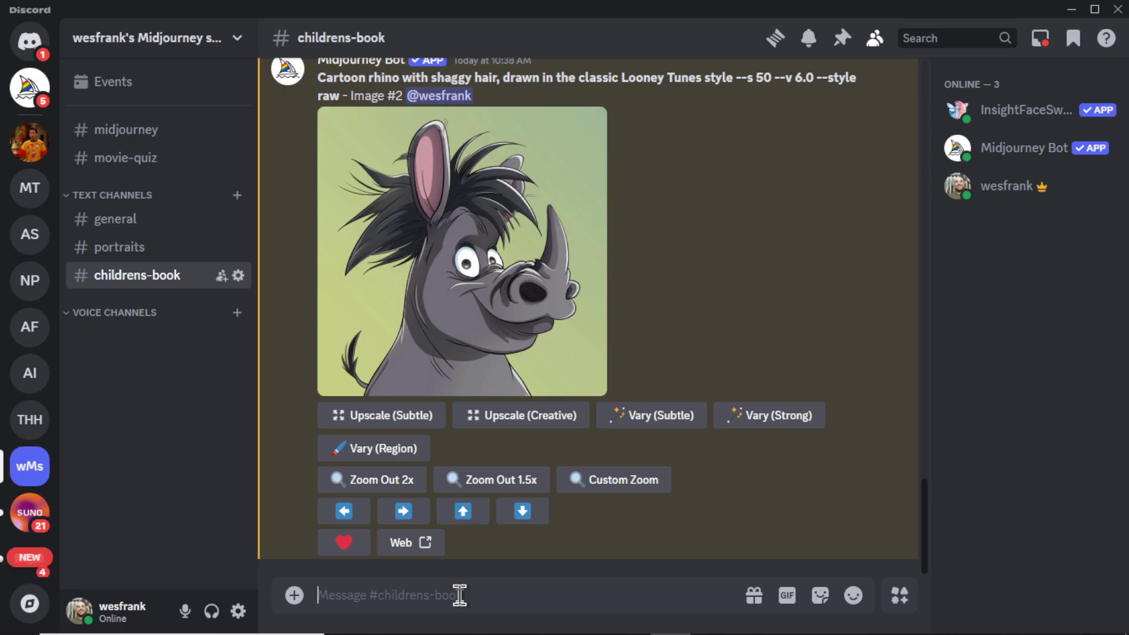
# Highlight the combined --cref/--sref example's description and image URL in the docs
pyautogui.hotkey('alt', 'Tab')
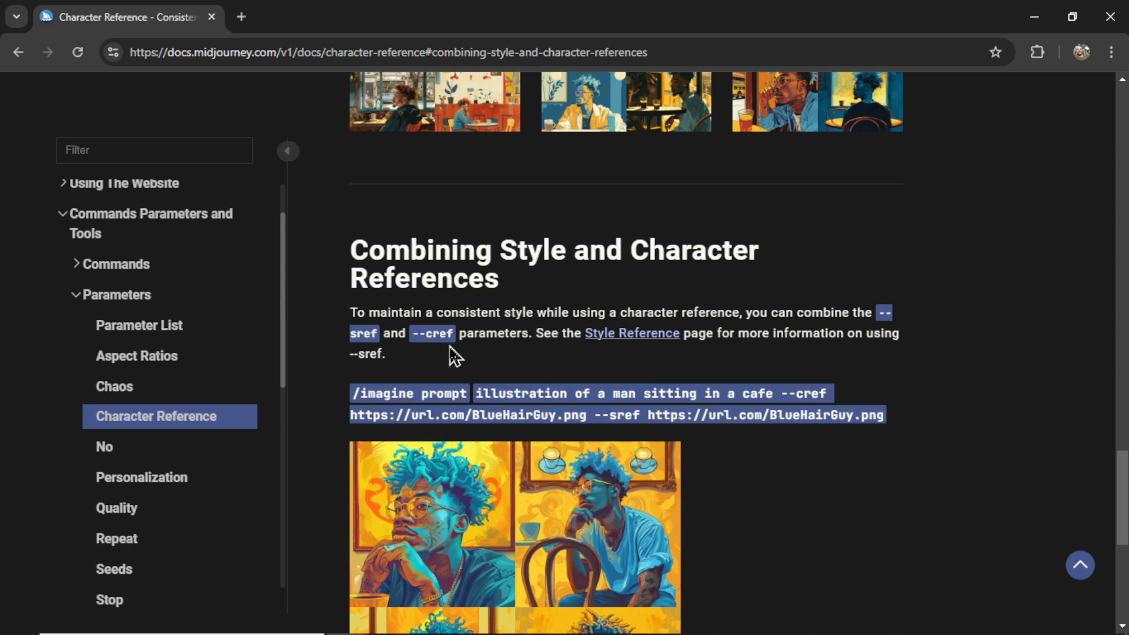
pyautogui.scroll(-1, 472, 342)
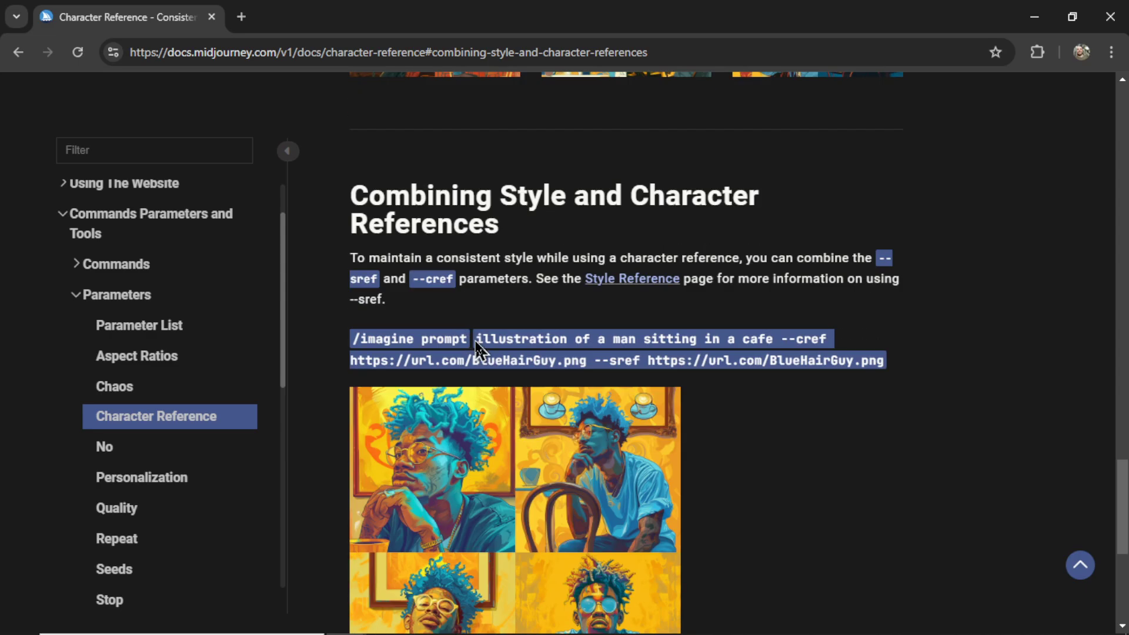
pyautogui.moveTo(475, 344); pyautogui.dragTo(764, 345)
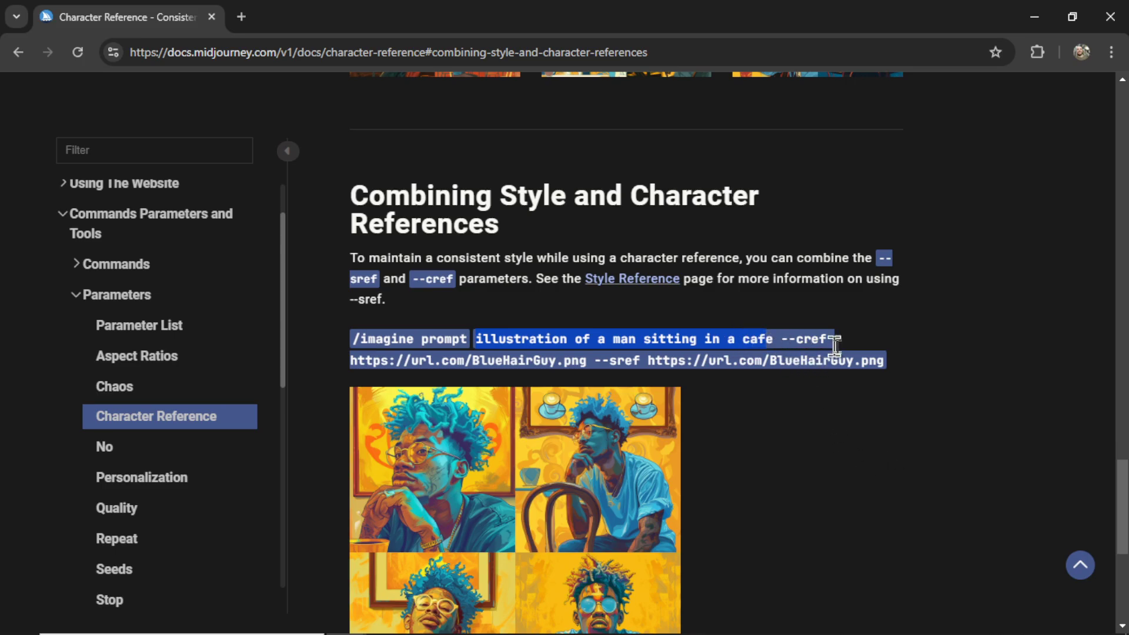
pyautogui.click(654, 361)
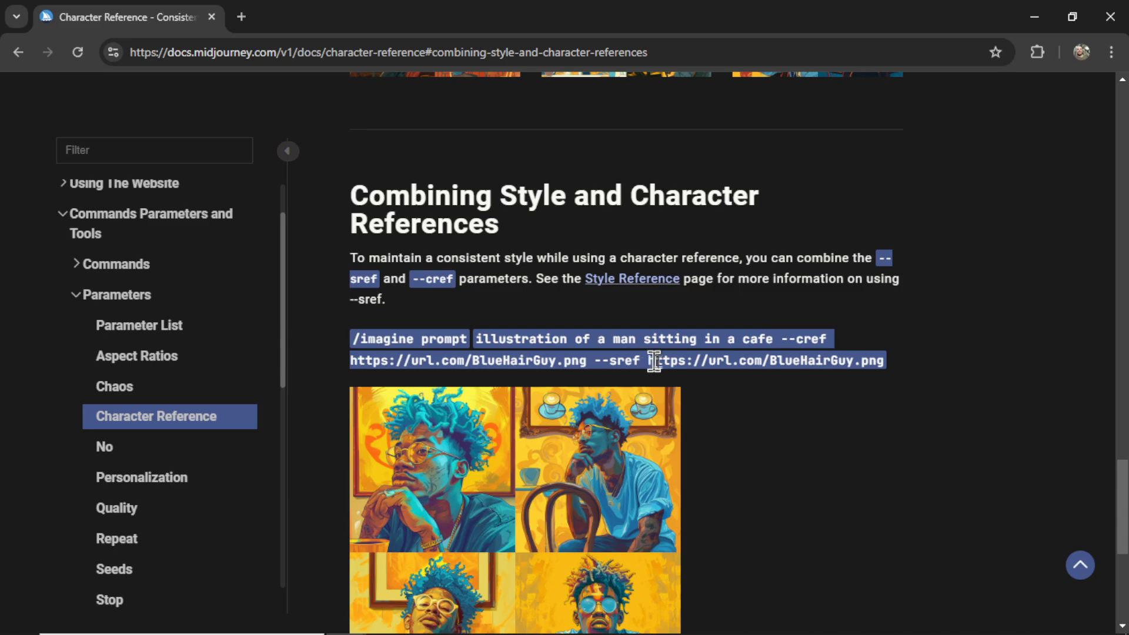
pyautogui.moveTo(654, 361); pyautogui.dragTo(857, 358)
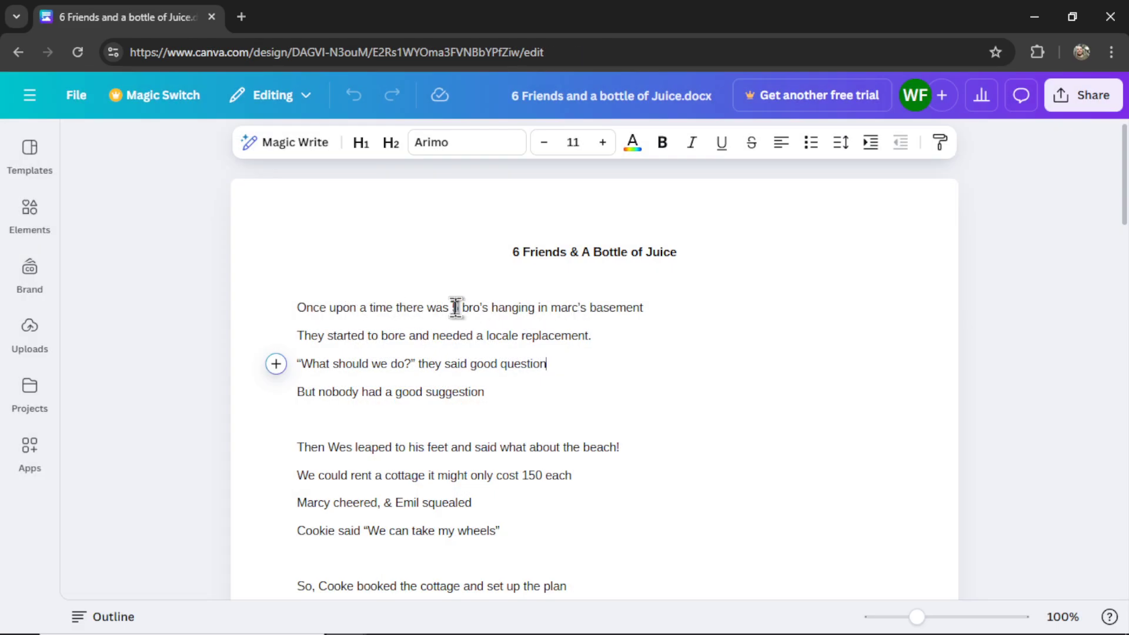
pyautogui.moveTo(460, 307); pyautogui.dragTo(652, 308)
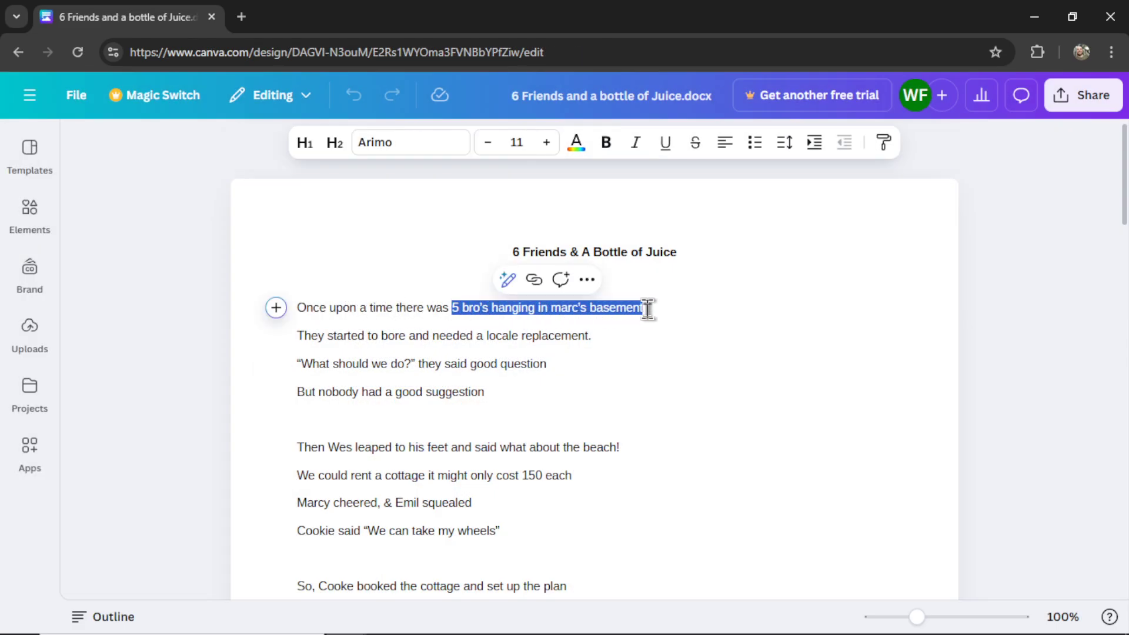
pyautogui.click(476, 363)
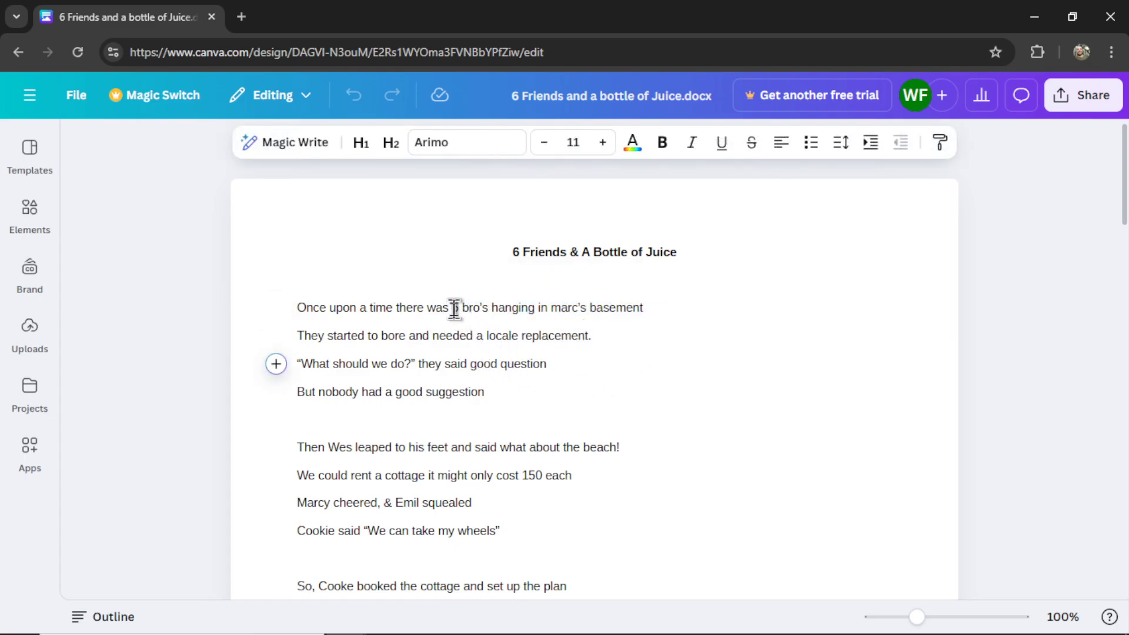
pyautogui.moveTo(454, 307); pyautogui.dragTo(645, 308)
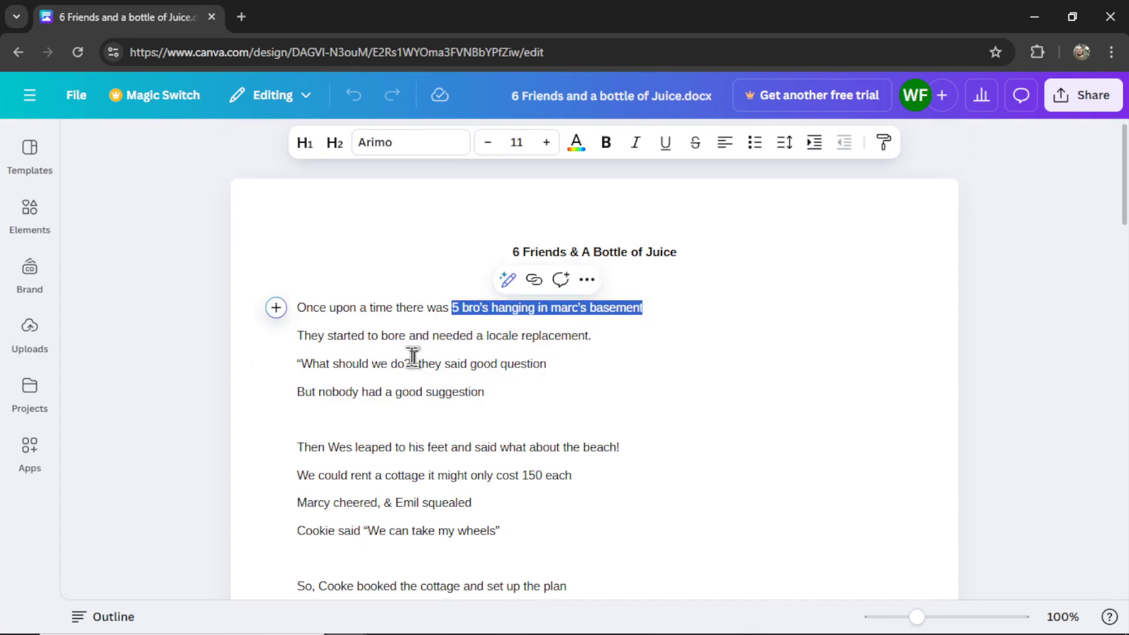
pyautogui.click(583, 362)
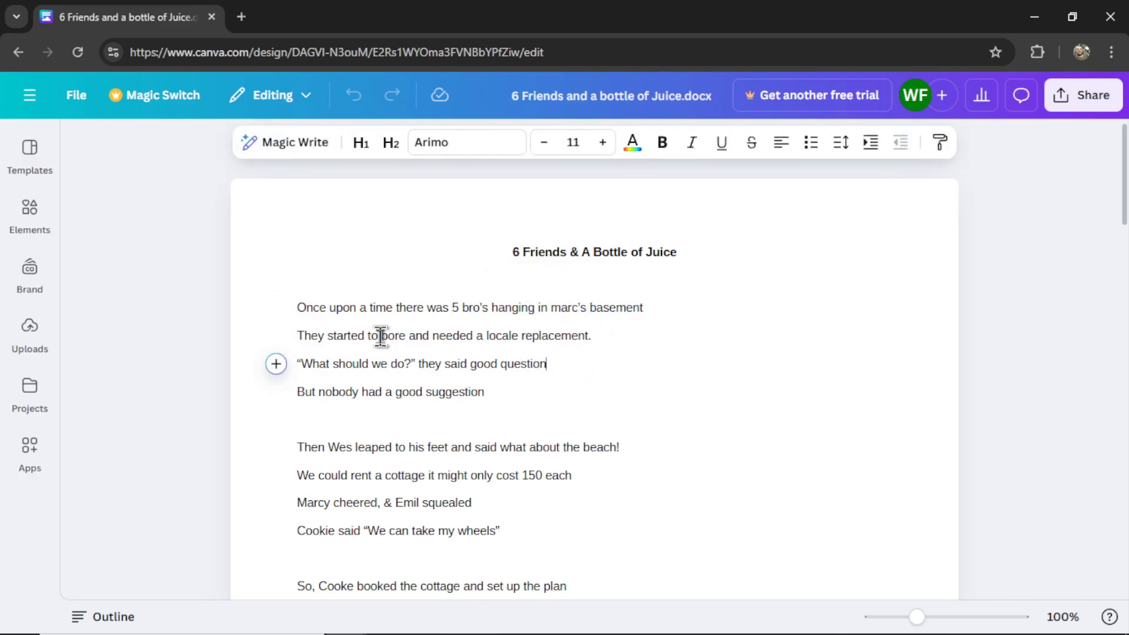
pyautogui.moveTo(381, 335); pyautogui.dragTo(415, 338)
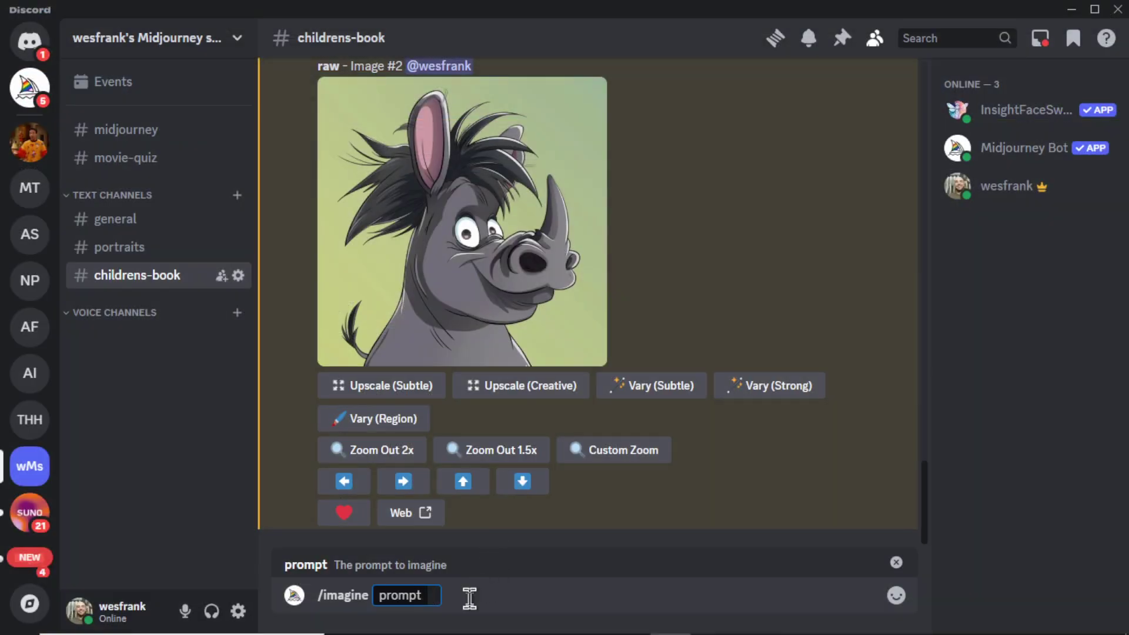
# Generate 'cartoon rhino sitting bored in a basement' with --cref set to the rhino link, then view the grid
pyautogui.write('cartoon rhino')
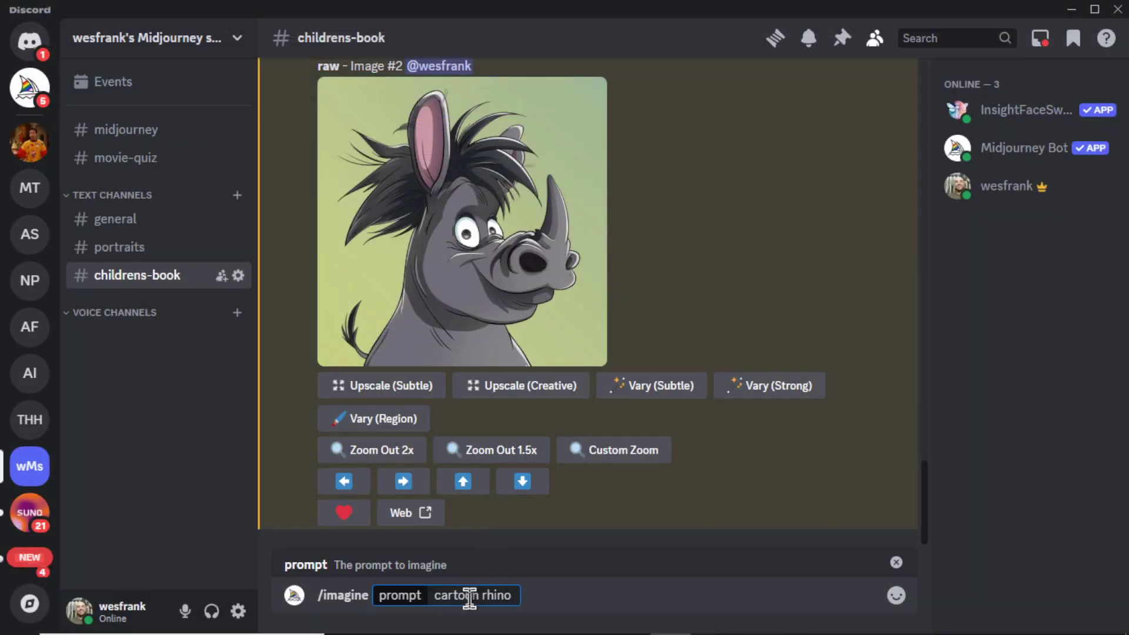
pyautogui.write(' sitting bored')
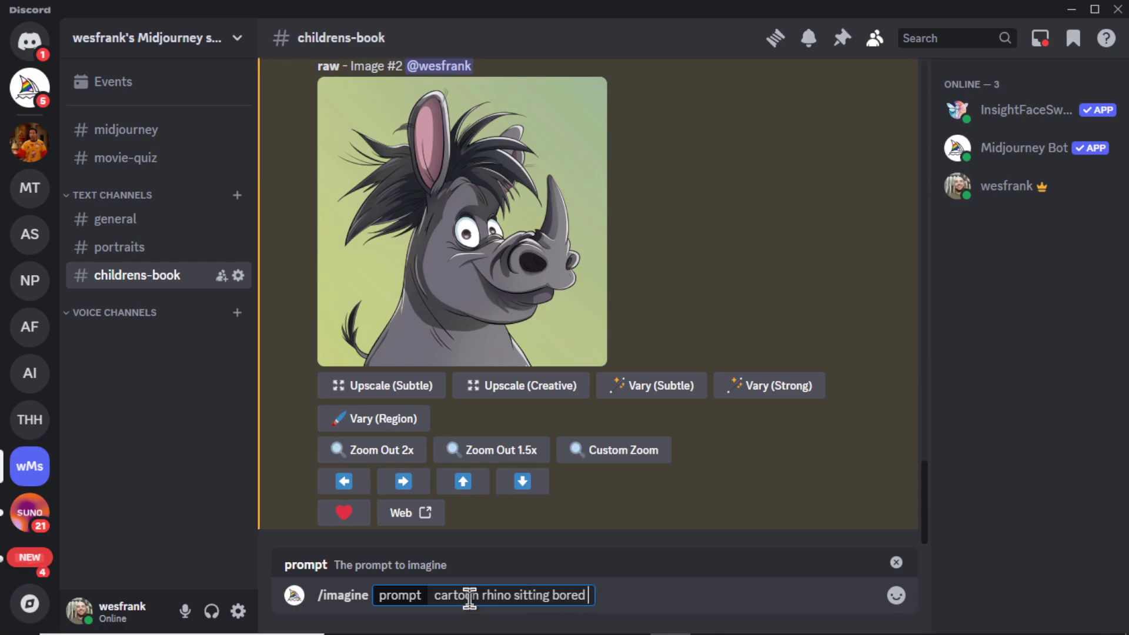
pyautogui.write(' in a basement')
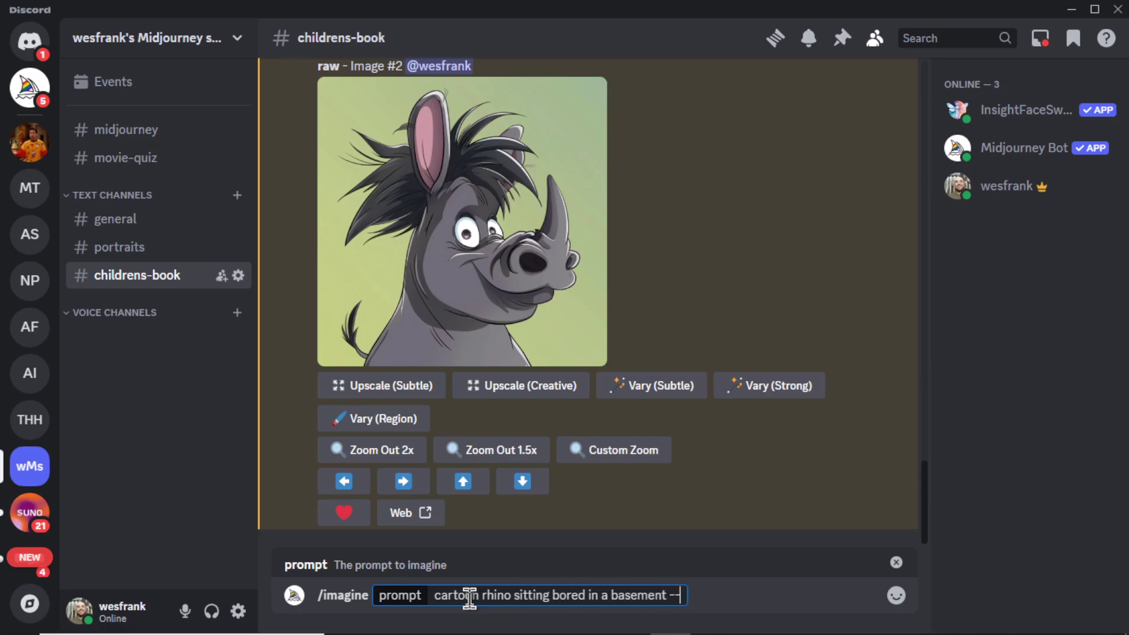
pyautogui.write(' --cref')
pyautogui.hotkey('ctrl', 'v')
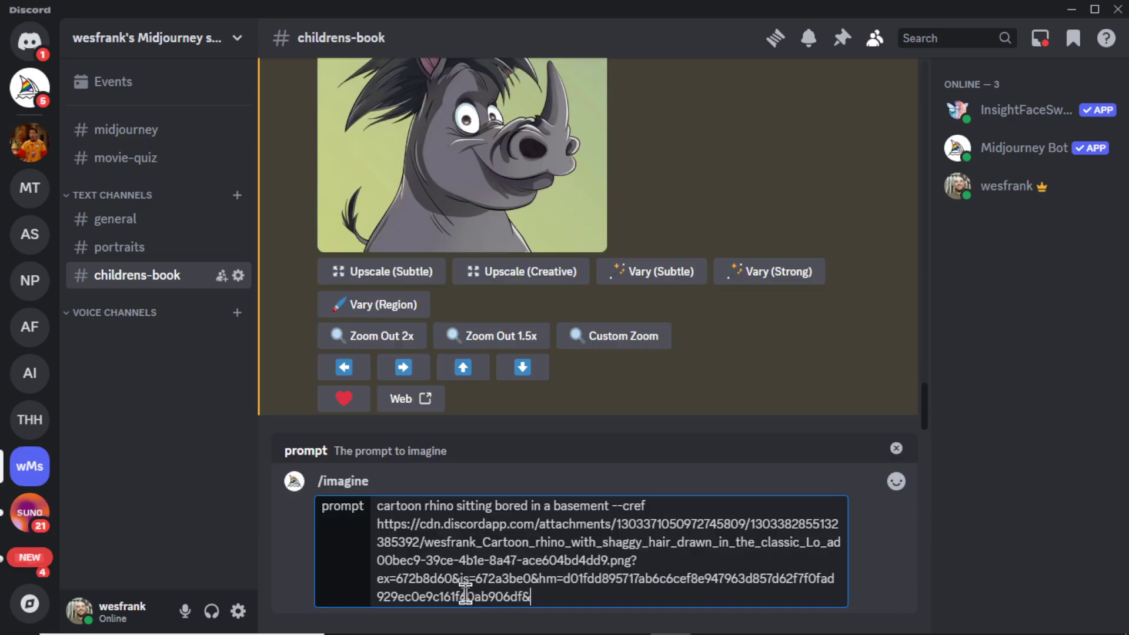
pyautogui.press('Return')
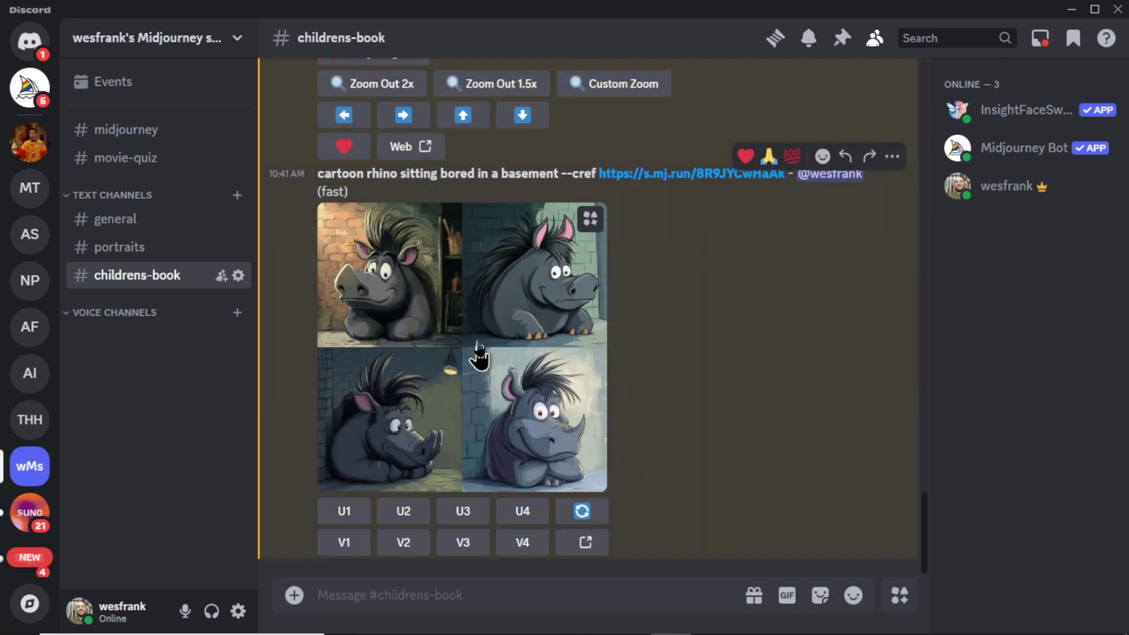
pyautogui.click(511, 323)
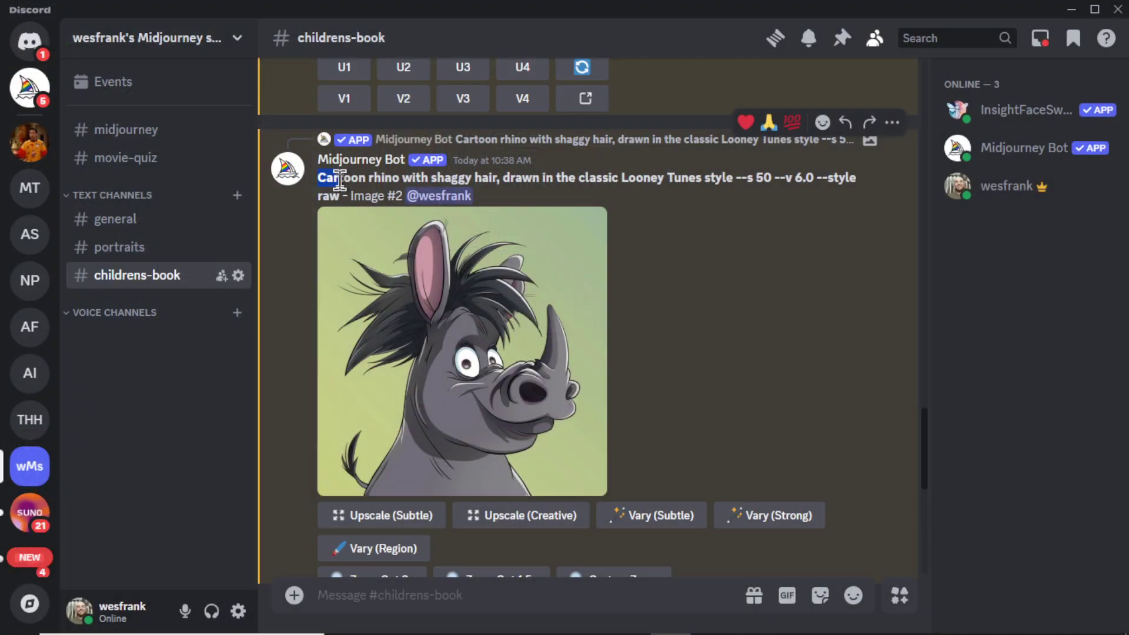
pyautogui.moveTo(318, 177); pyautogui.dragTo(732, 182)
pyautogui.hotkey('ctrl', 'c')
pyautogui.click(434, 595)
pyautogui.write('/ima')
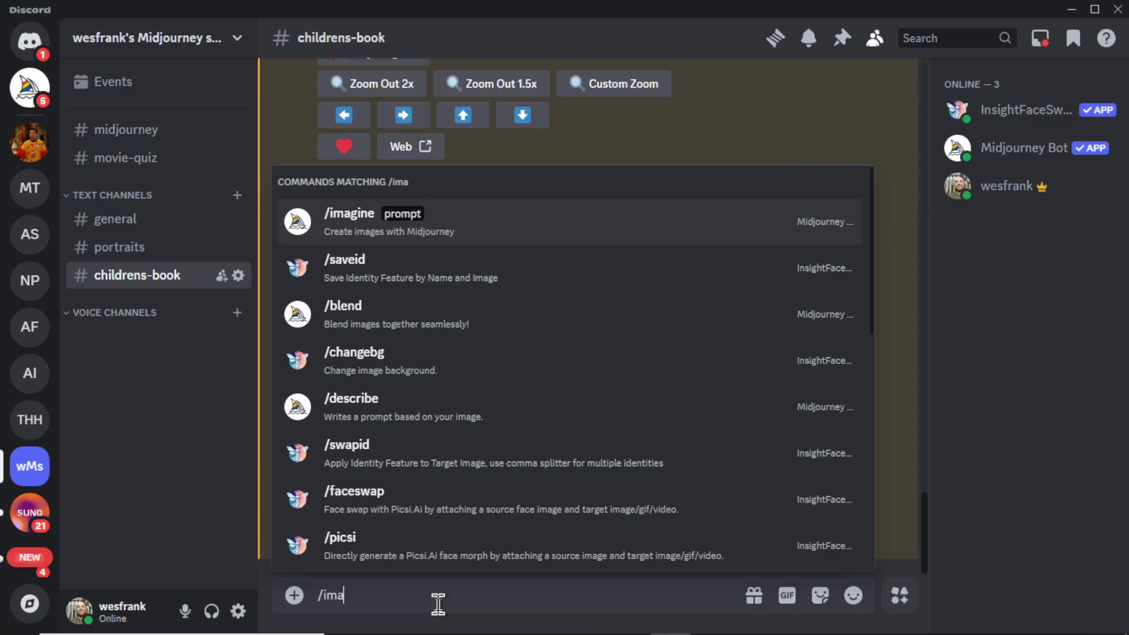
pyautogui.press('Tab')
pyautogui.hotkey('ctrl', 'v')
pyautogui.write(', sitting in a basement with a couch and a tv --cref https://s.mj.run/8R9JYCwHaAk')
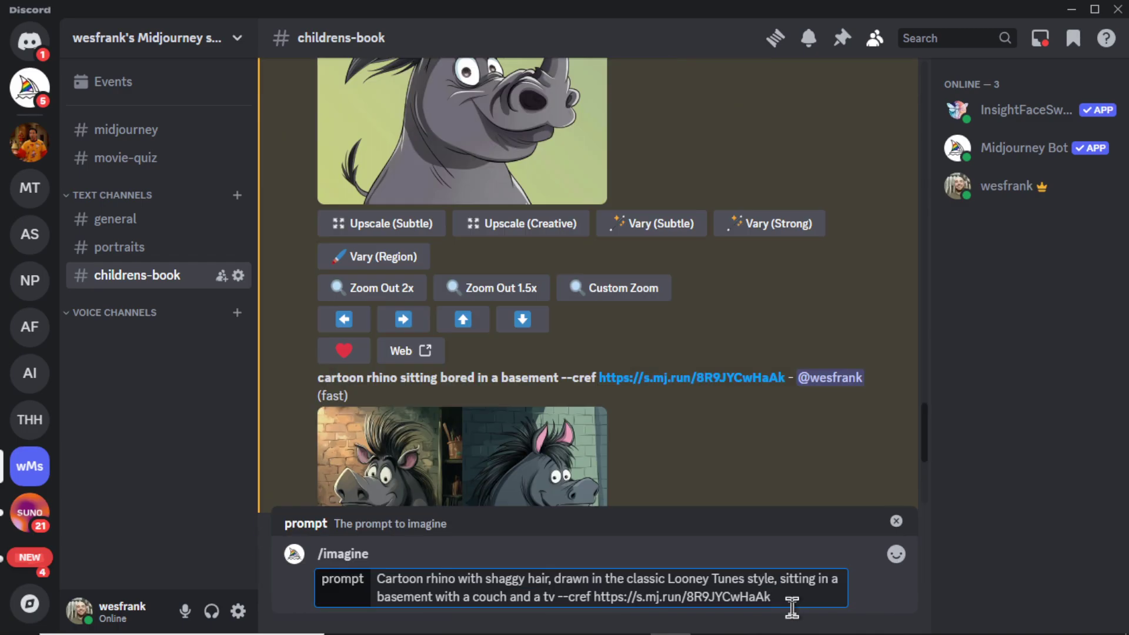
pyautogui.press('Return')
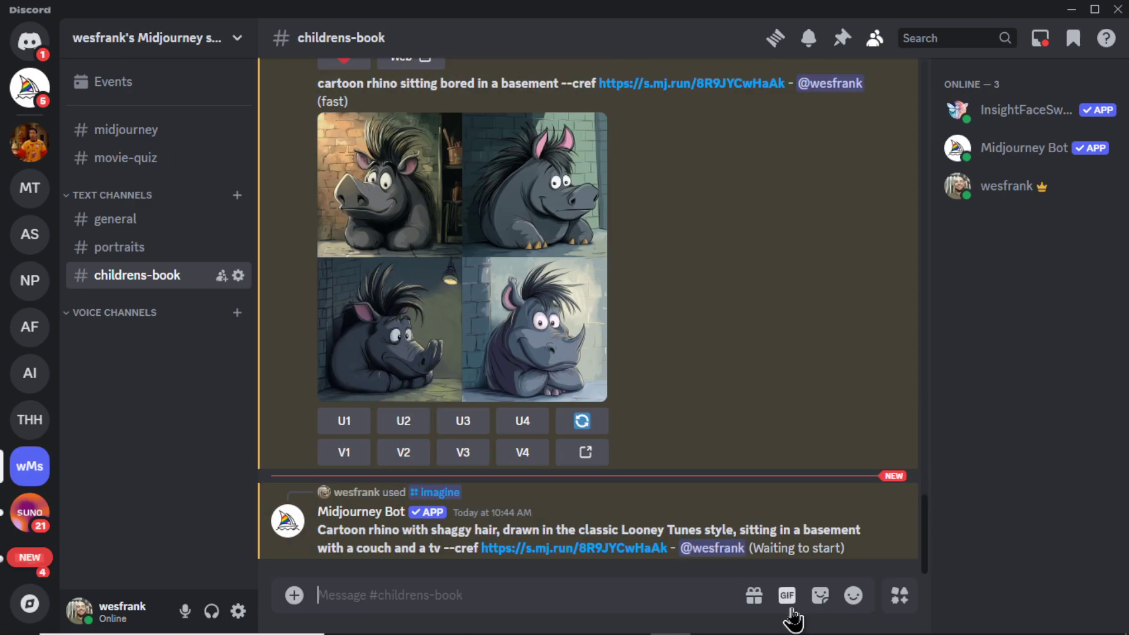
# Enlarge the finished couch-and-TV rhino grid to inspect it, then close the preview
pyautogui.click(531, 436)
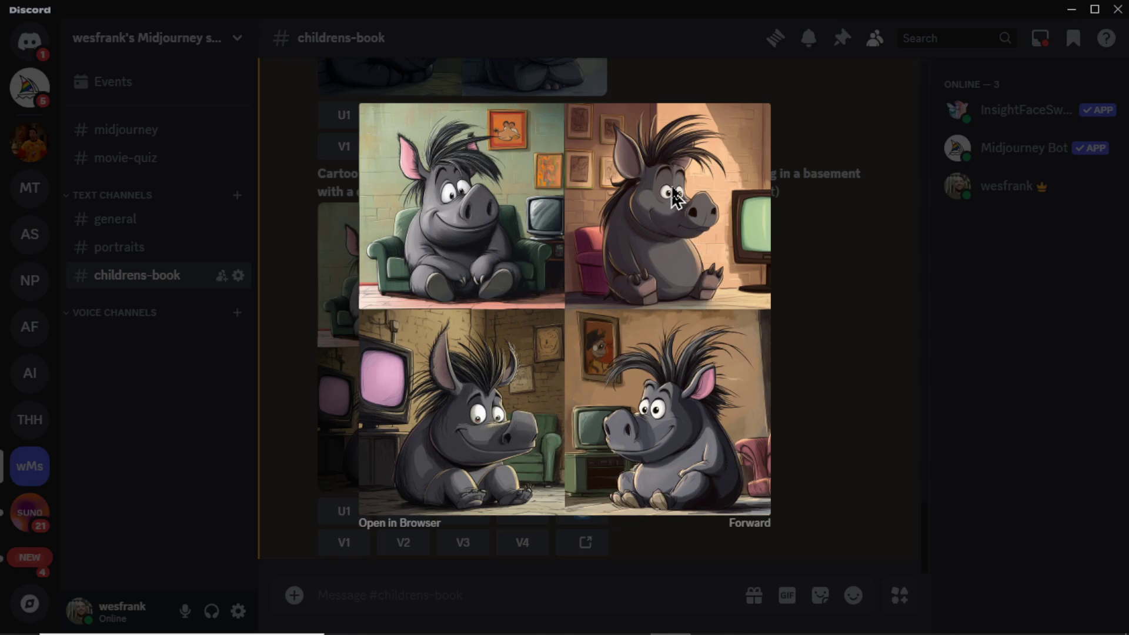
pyautogui.press('Escape')
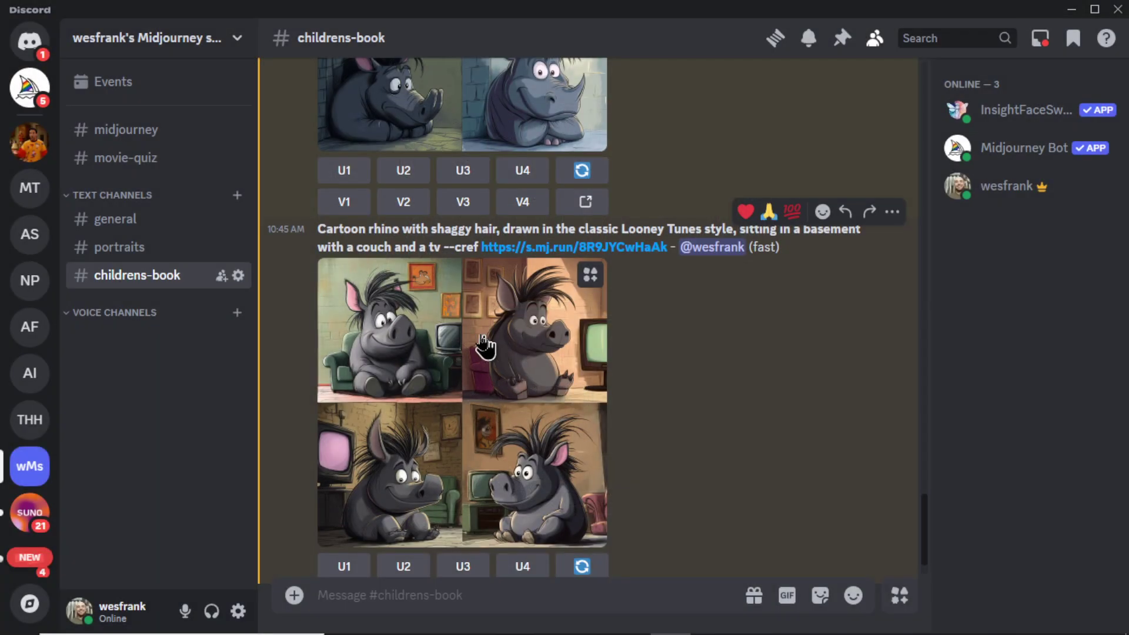
pyautogui.scroll(-2, 622, 381)
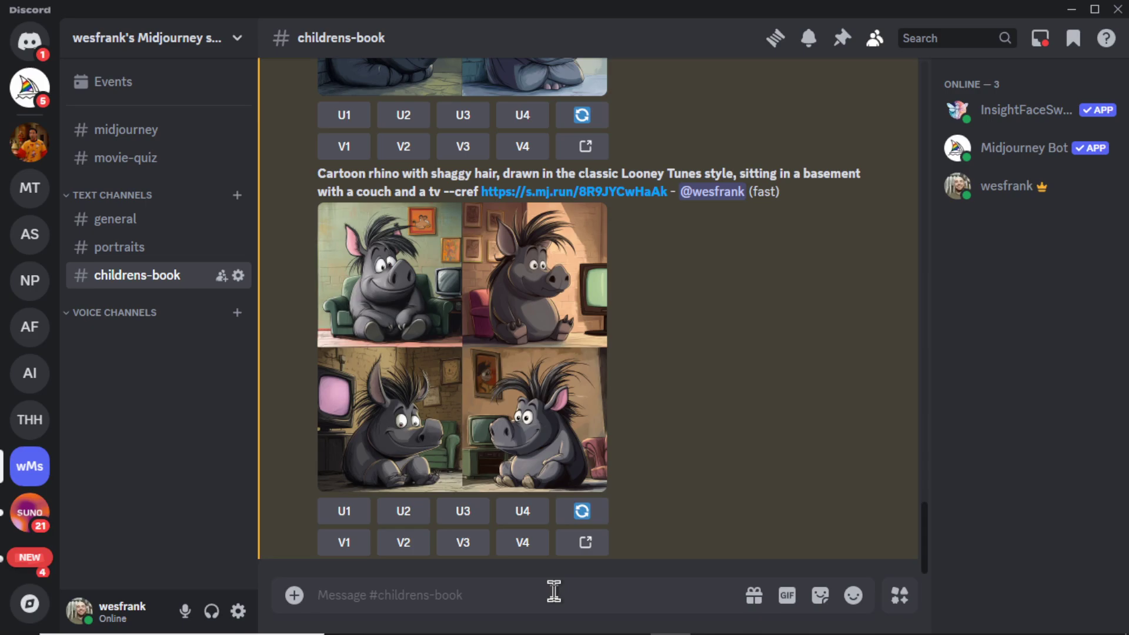
# Rerun the couch-and-TV rhino prompt with --sref set to the same s.mj.run link, and view the grid enlarged
pyautogui.write('/imagine')
pyautogui.press('Tab')
pyautogui.hotkey('ctrl', 'v')
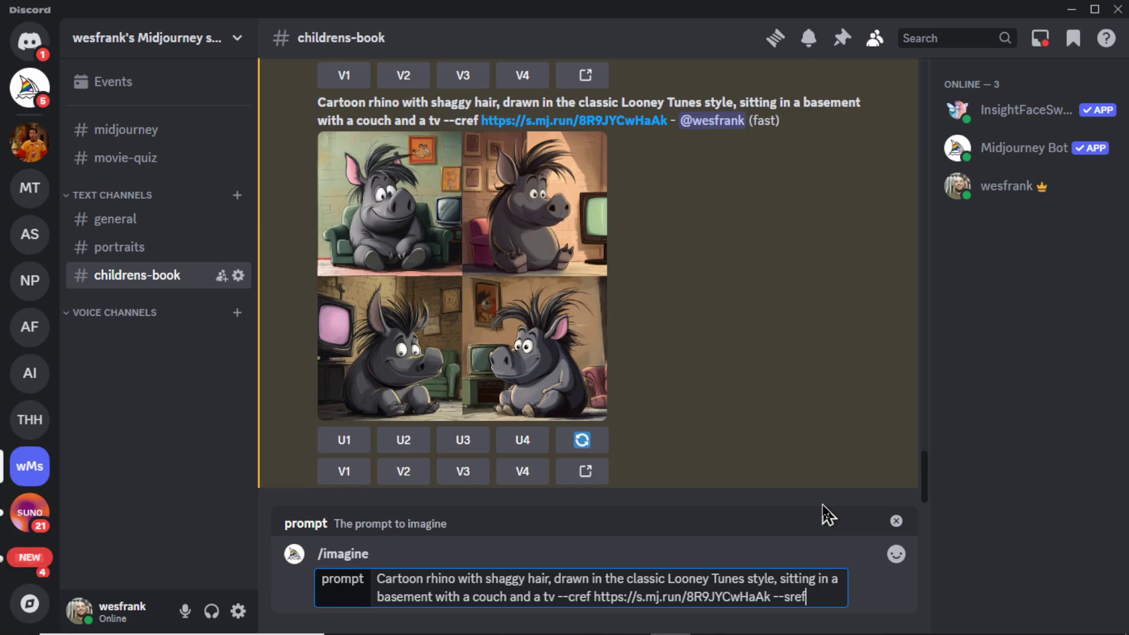
pyautogui.write('--sref')
pyautogui.hotkey('ctrl', 'v')
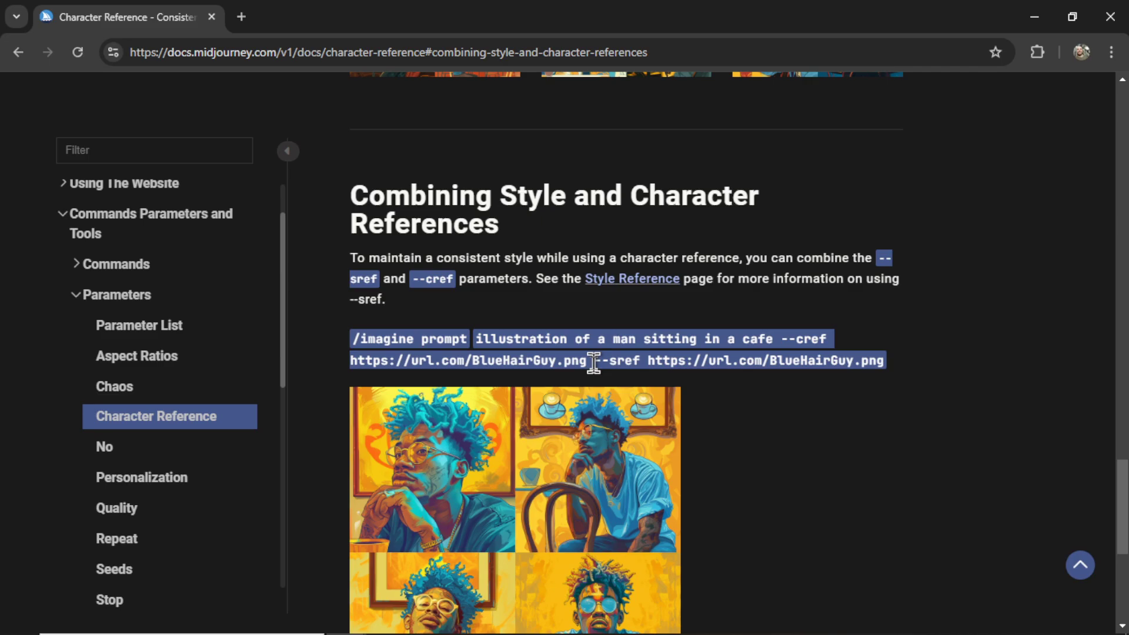
pyautogui.moveTo(594, 362); pyautogui.dragTo(882, 363)
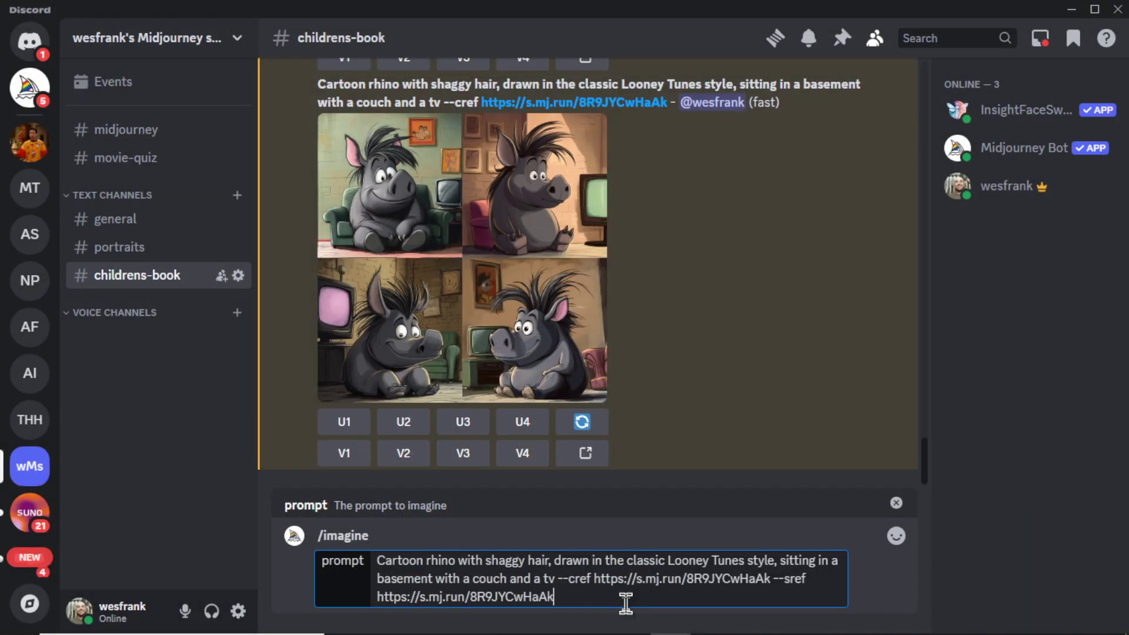
pyautogui.press('Return')
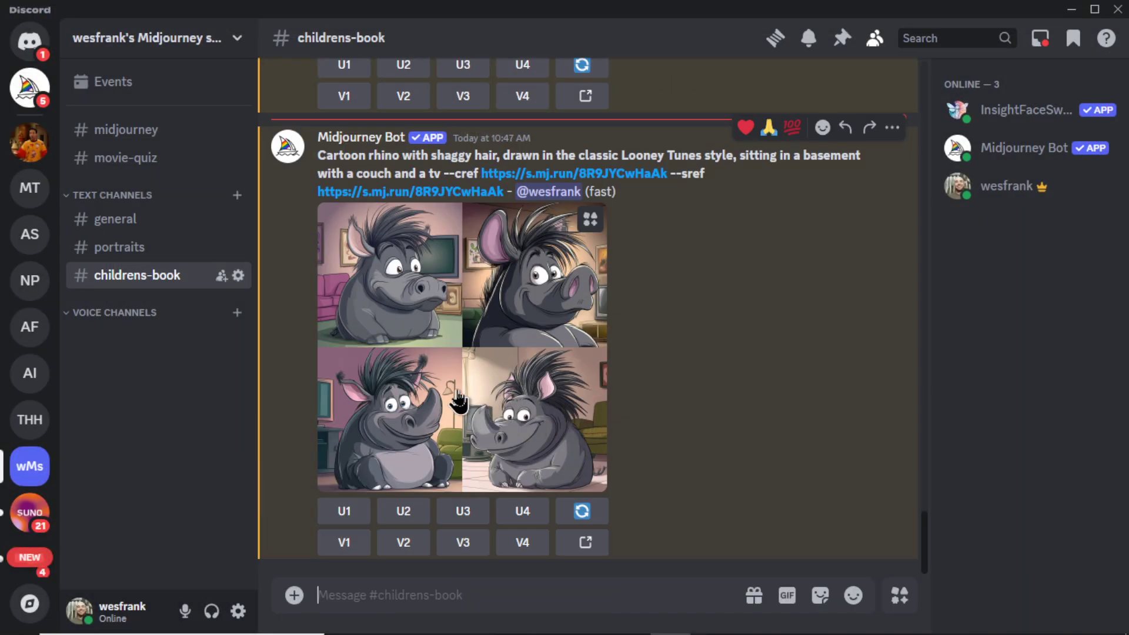
pyautogui.click(458, 402)
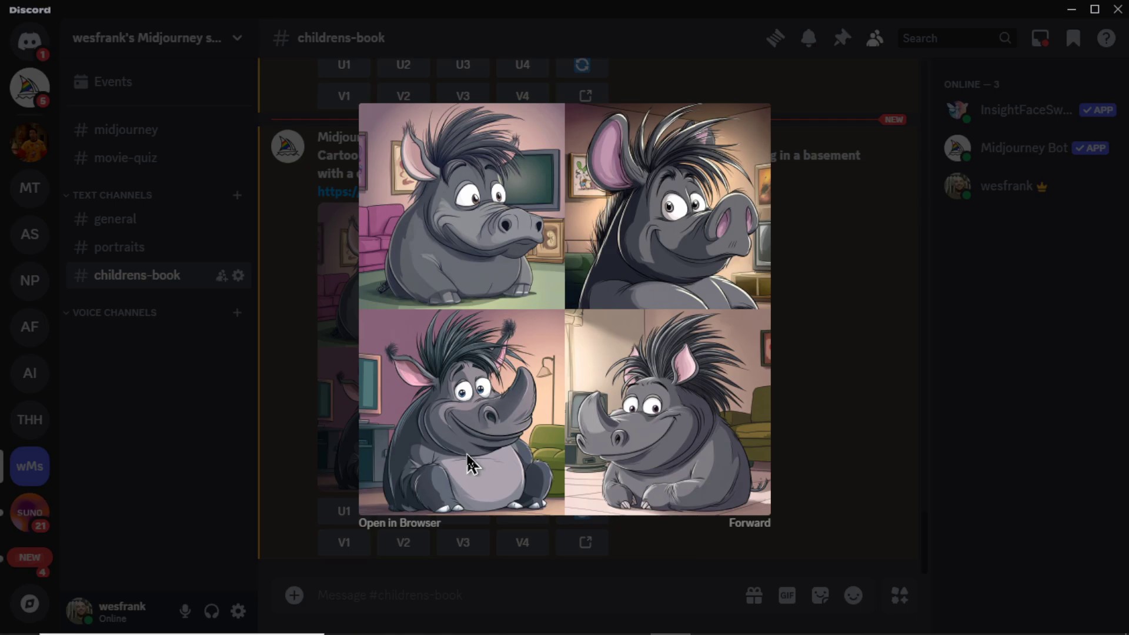
pyautogui.click(843, 328)
# Turn on RAW Mode and set Stylize to low in Midjourney's /settings
pyautogui.click(838, 327)
pyautogui.write('/set')
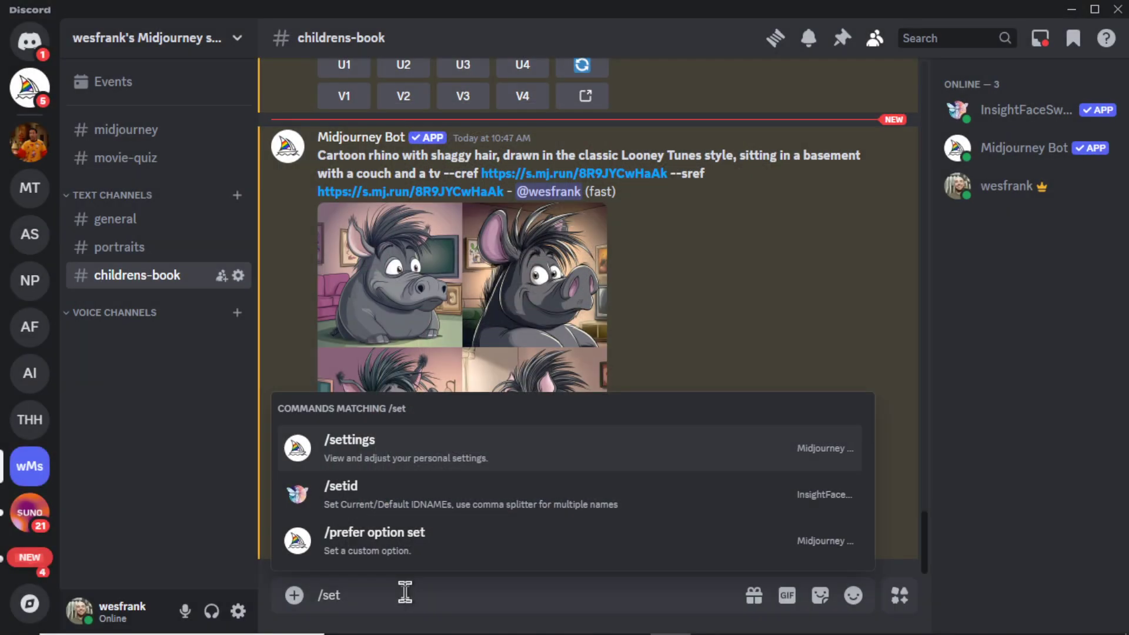
pyautogui.click(513, 464)
pyautogui.press('Return')
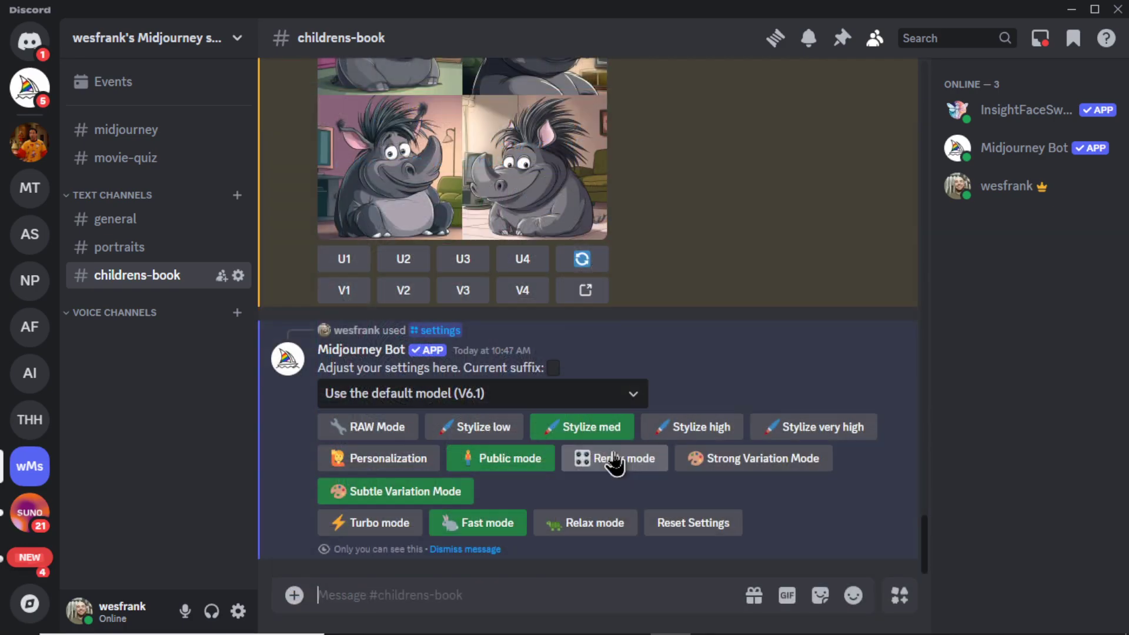
pyautogui.click(370, 427)
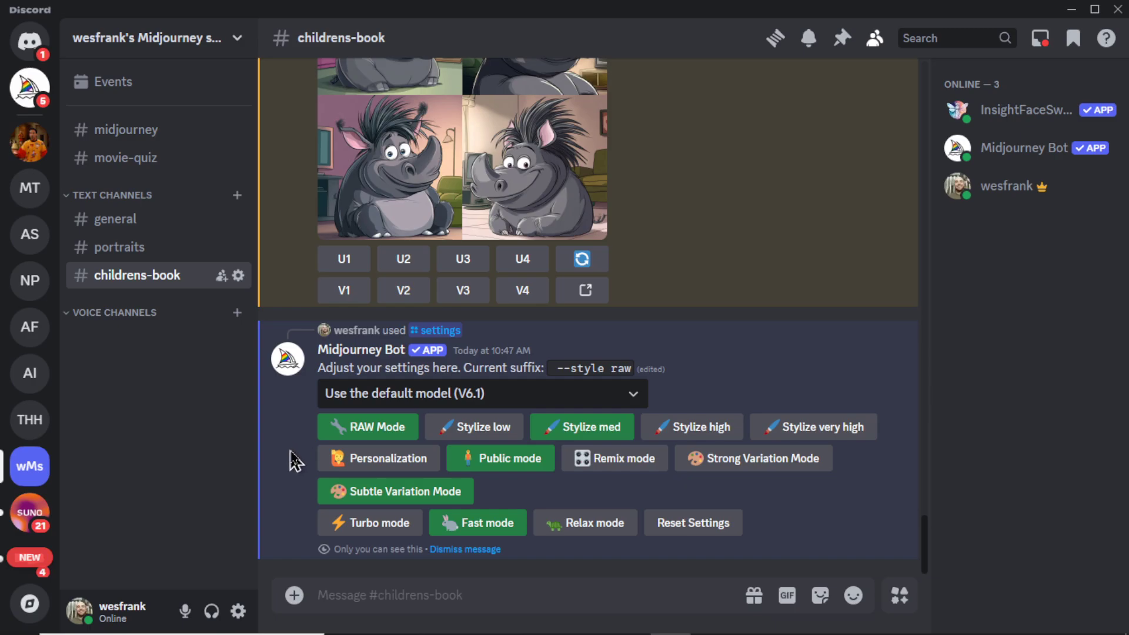
pyautogui.click(603, 432)
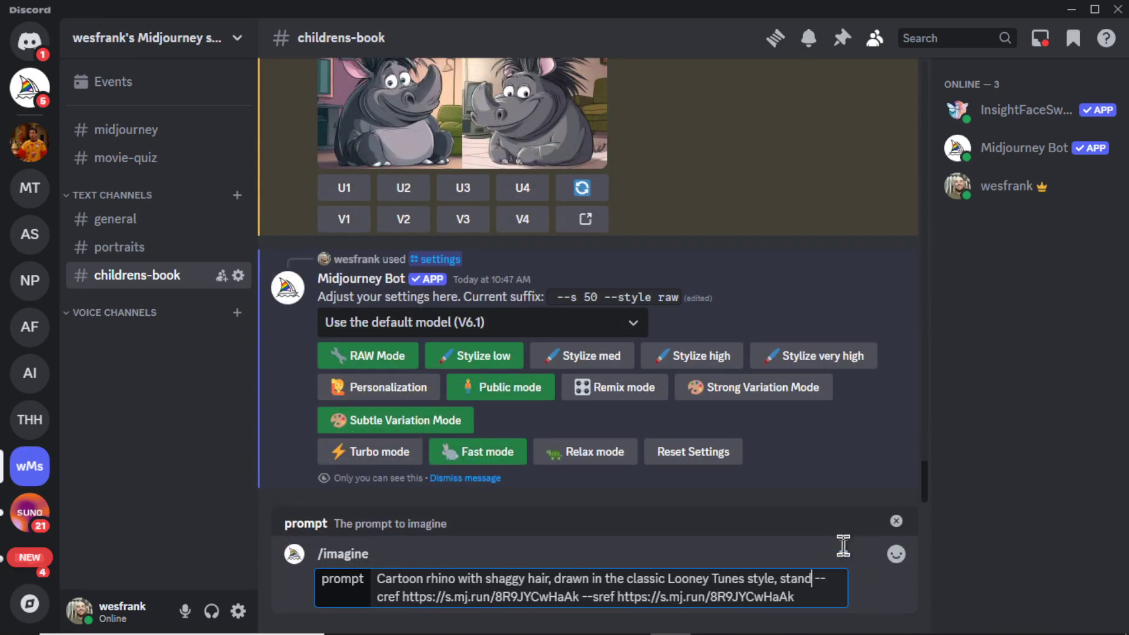
# Generate the shaggy rhino 'standing on a beach holding a beachball' and review the resulting grid
pyautogui.write('ing on a beach ')
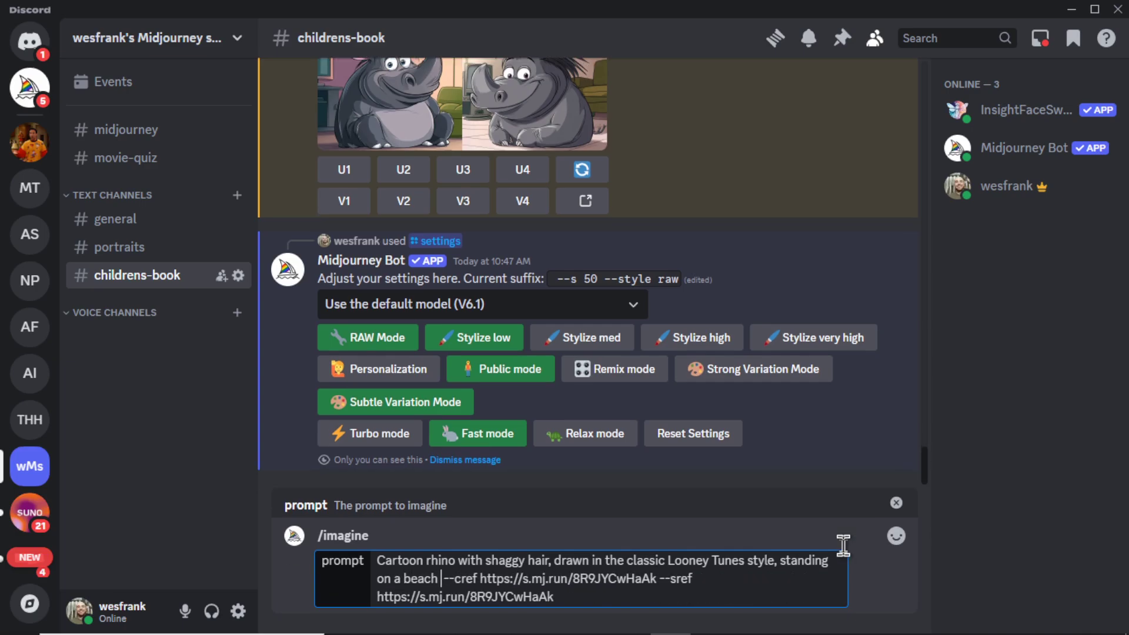
pyautogui.write('holding a beachba')
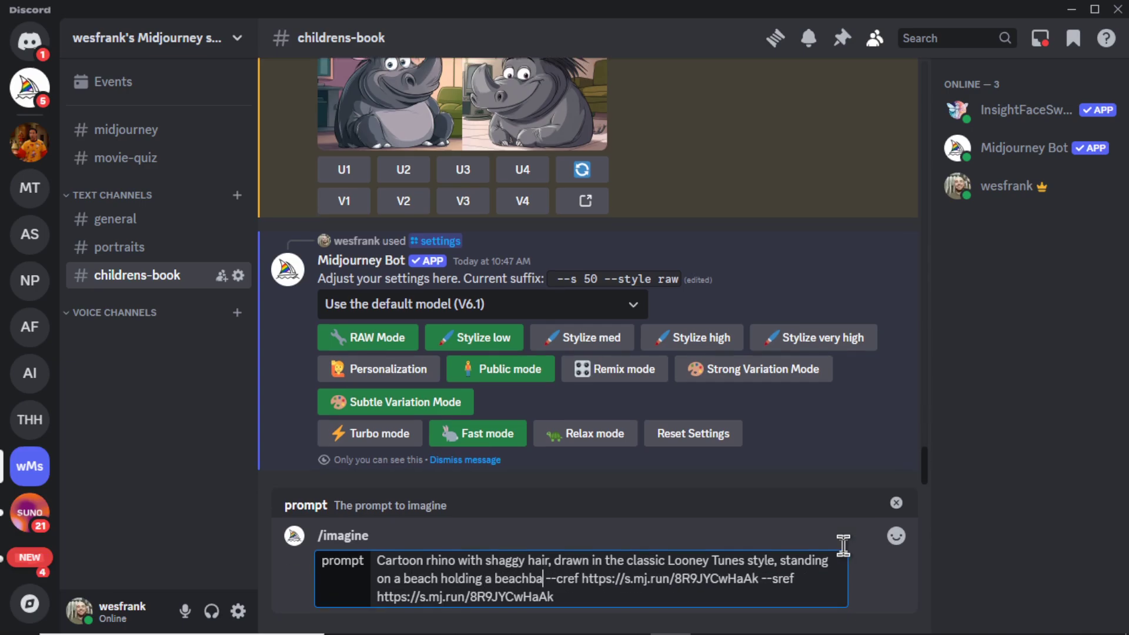
pyautogui.write('ll')
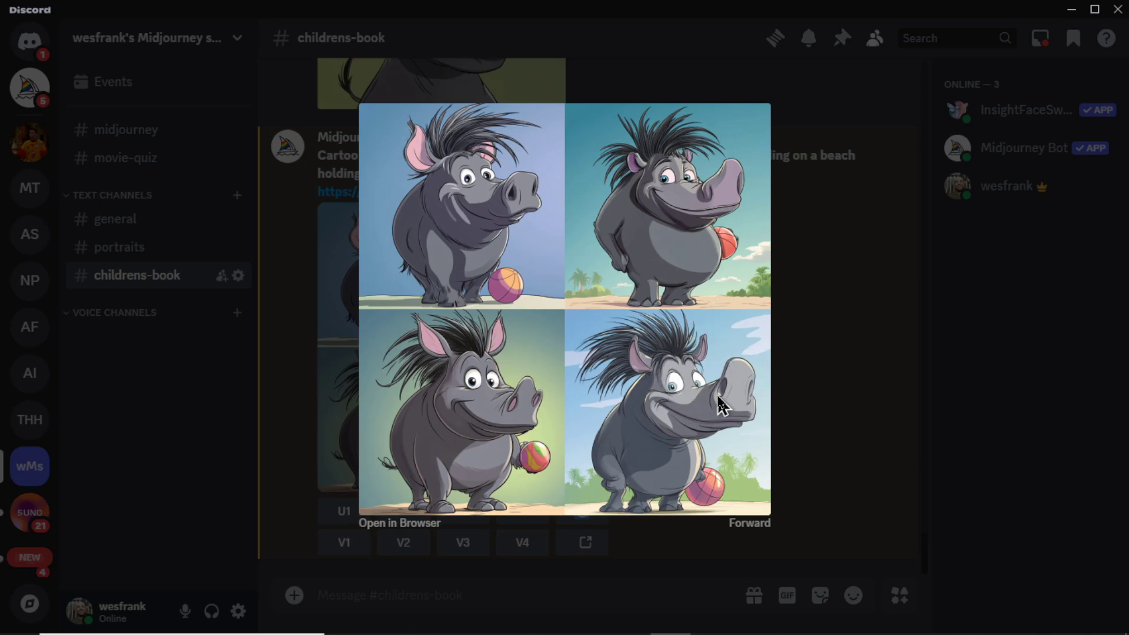
pyautogui.press('Escape')
pyautogui.scroll(3, 741, 377)
pyautogui.scroll(4, 766, 379)
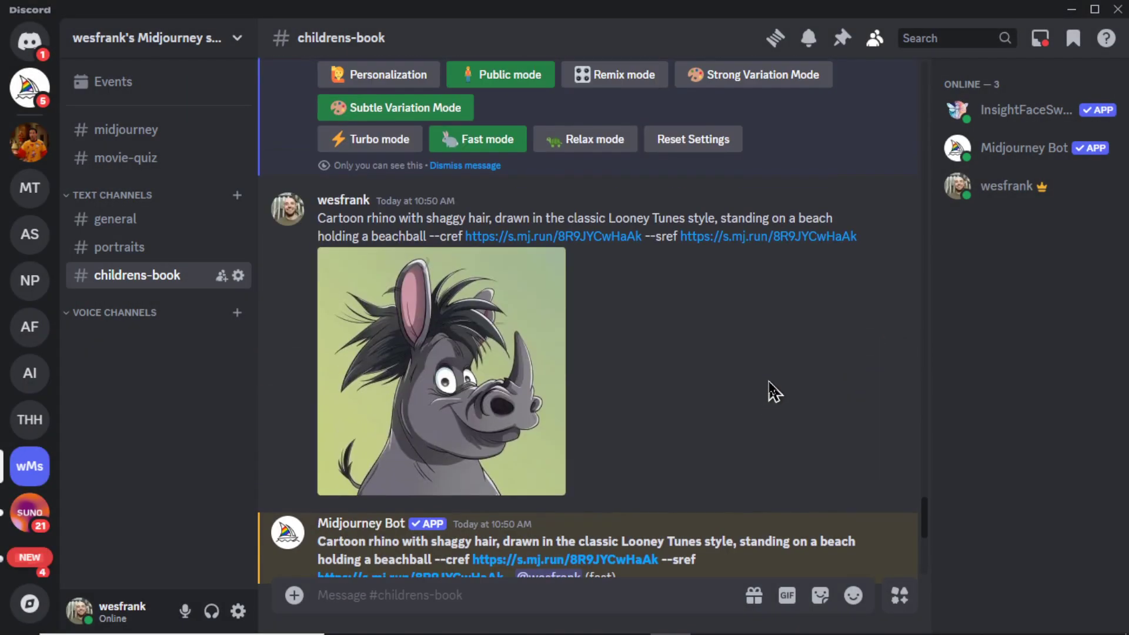
pyautogui.scroll(-7, 767, 385)
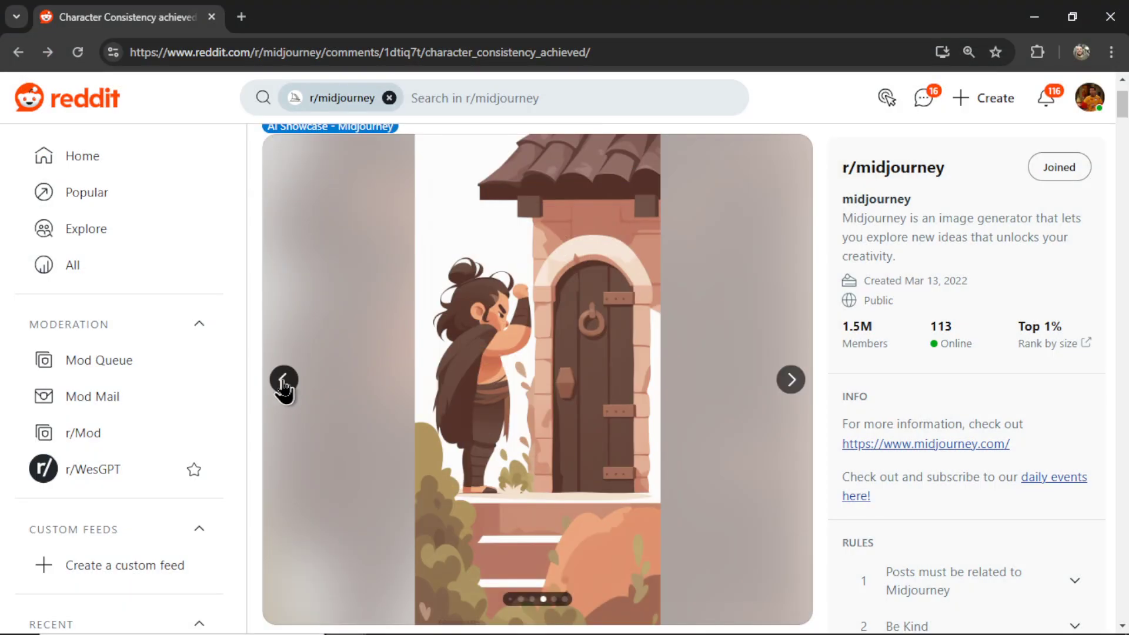
# Step back through the Reddit post's carousel of character-consistency example images
pyautogui.click(284, 381)
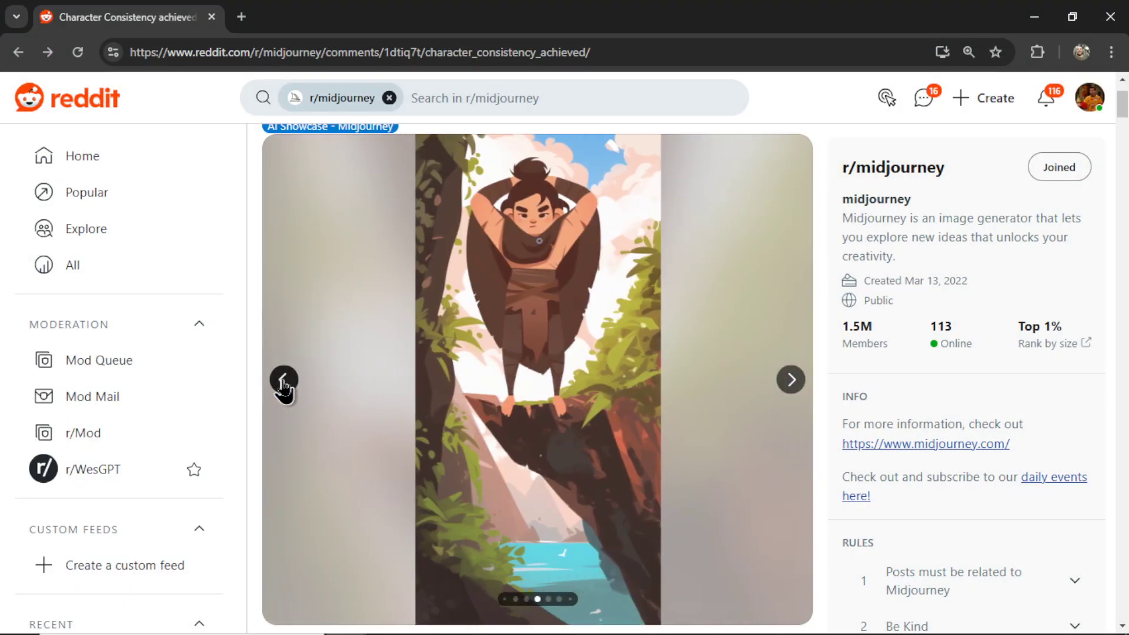
pyautogui.click(284, 381)
pyautogui.click(284, 381)
pyautogui.click(284, 381)
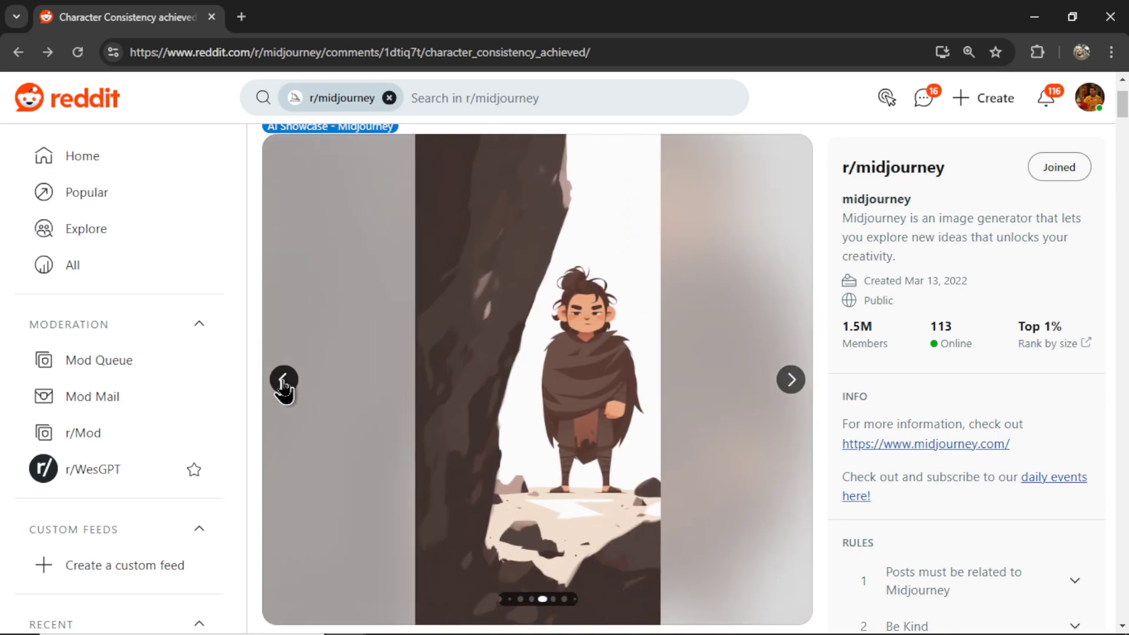
pyautogui.click(283, 381)
pyautogui.click(286, 385)
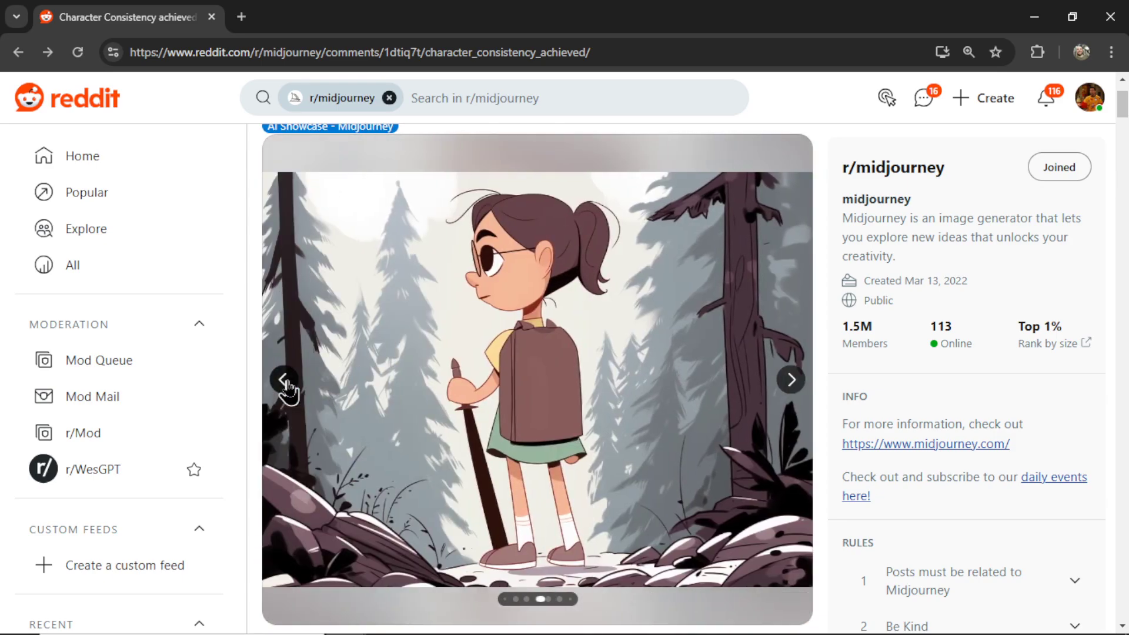
pyautogui.click(286, 385)
pyautogui.click(284, 381)
pyautogui.click(285, 382)
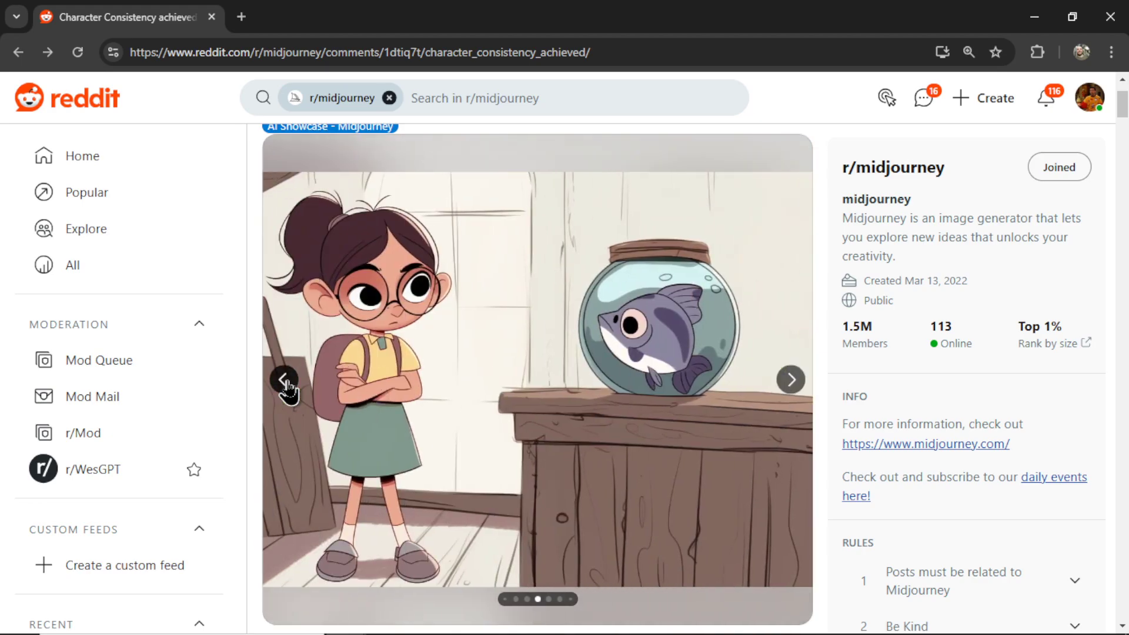
pyautogui.click(285, 381)
pyautogui.click(284, 381)
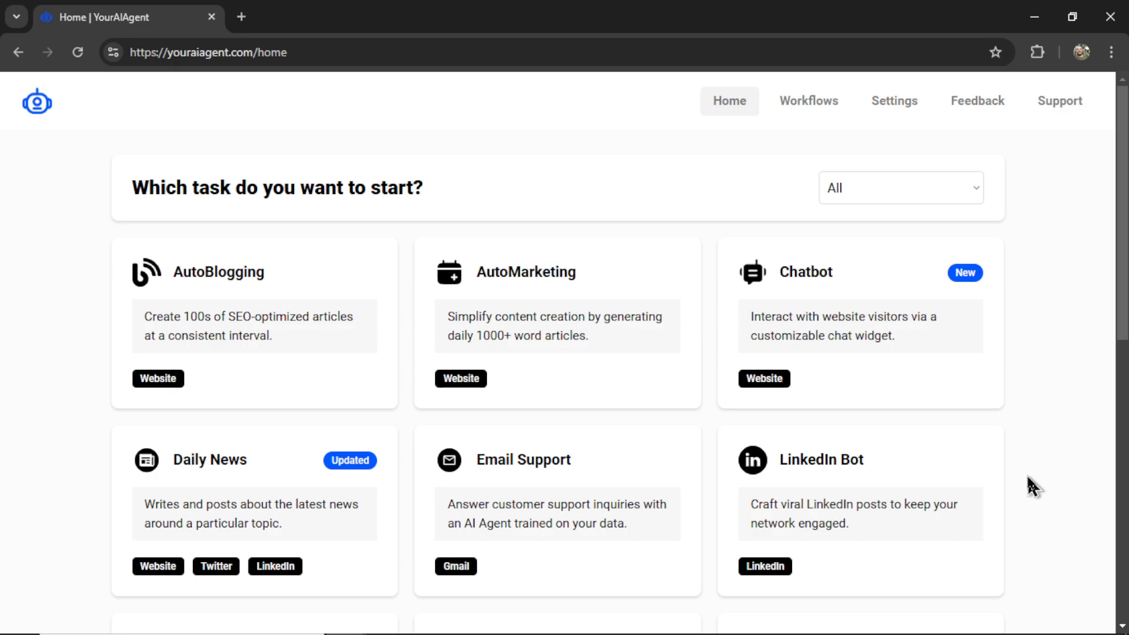
pyautogui.scroll(-5, 1000, 353)
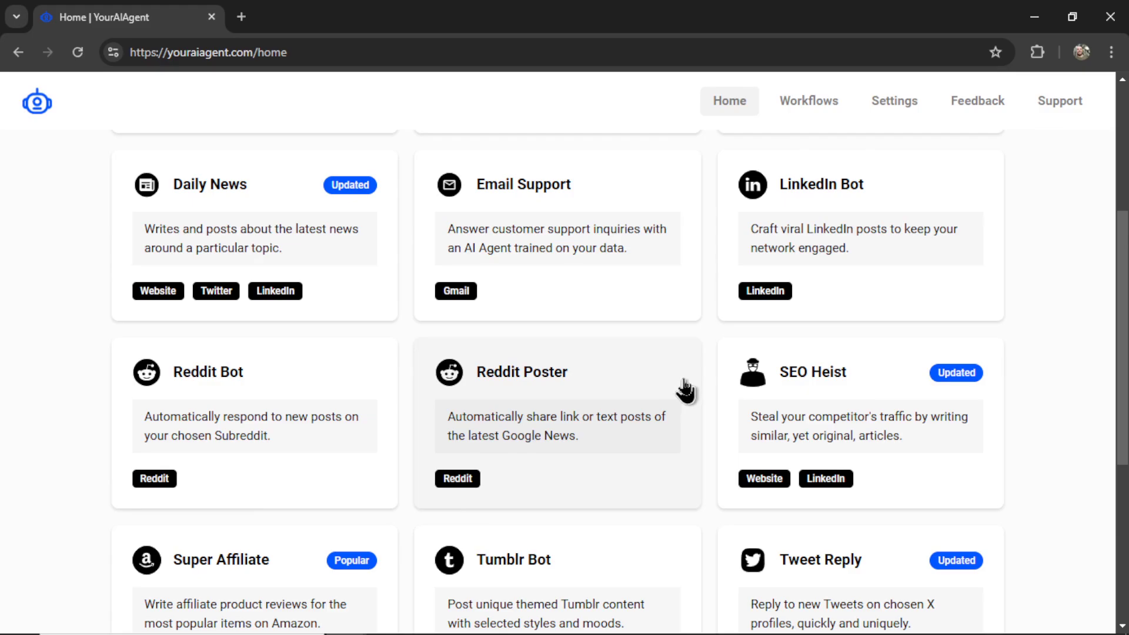
pyautogui.scroll(-3, 629, 447)
pyautogui.scroll(-2, 647, 449)
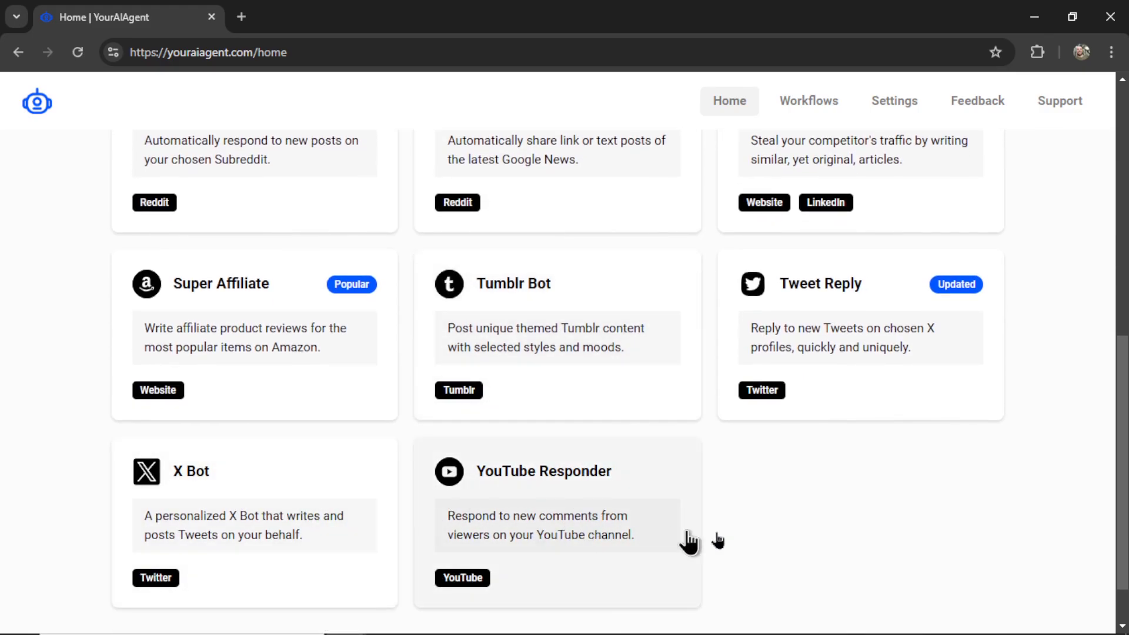
pyautogui.scroll(10, 1076, 280)
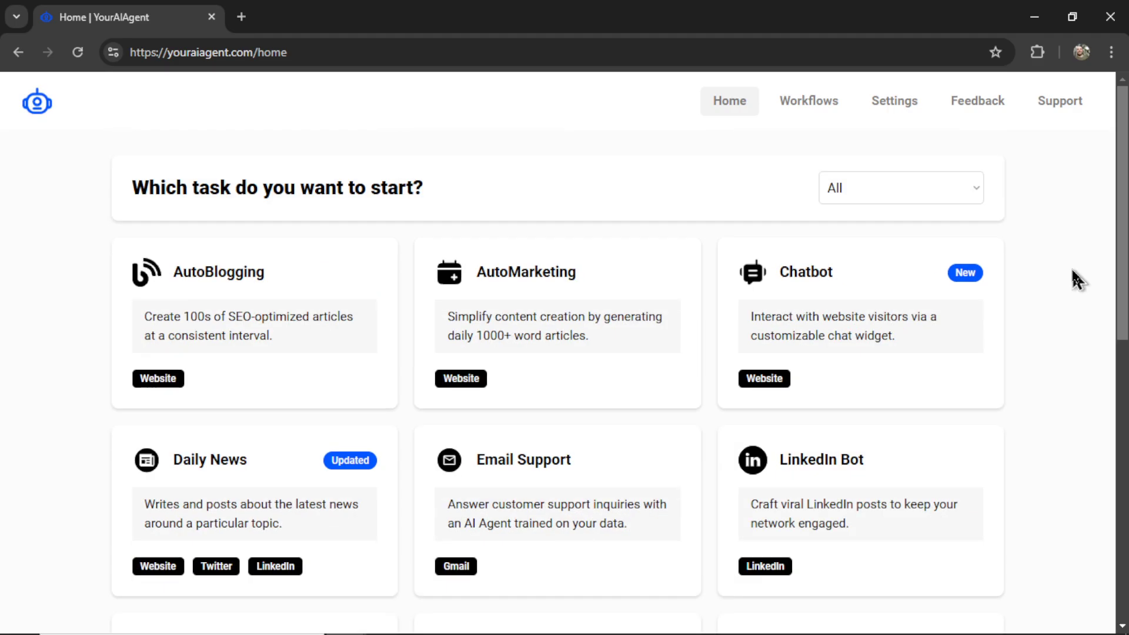